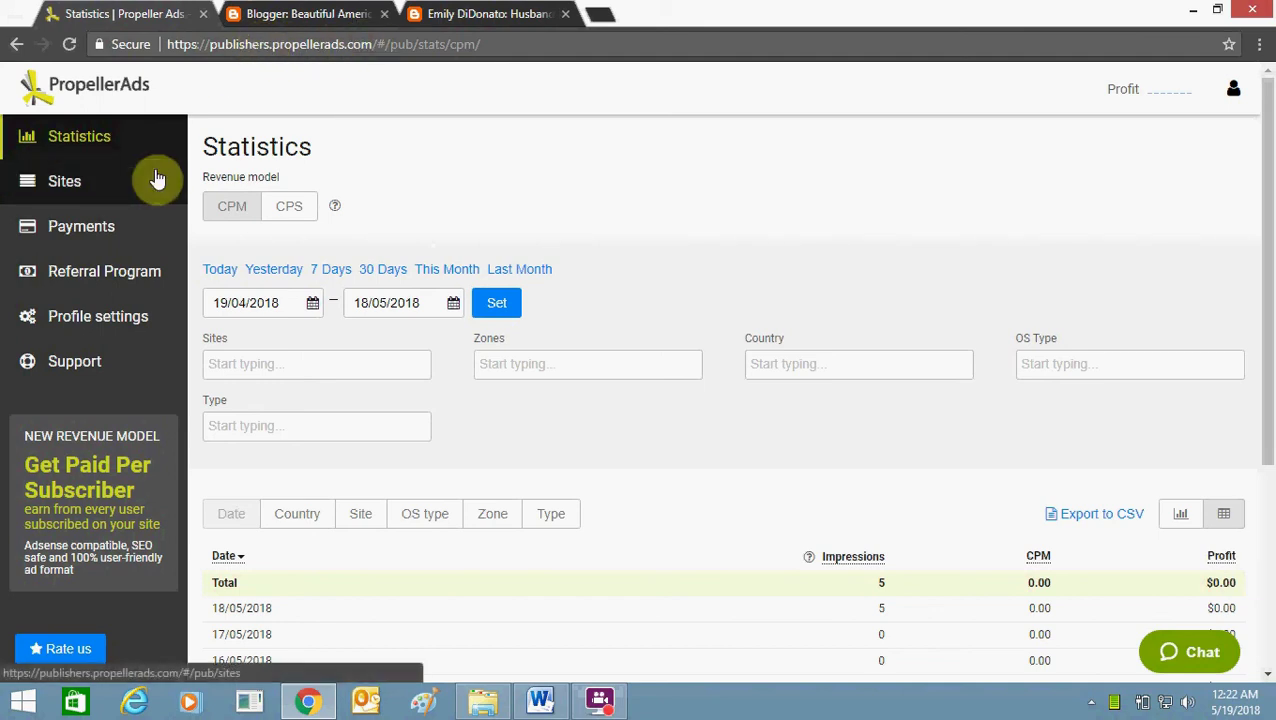
Step: Leave the PropellerAds statistics page for the My Sites list
{"action": "left_click", "coordinate": [92, 198]}
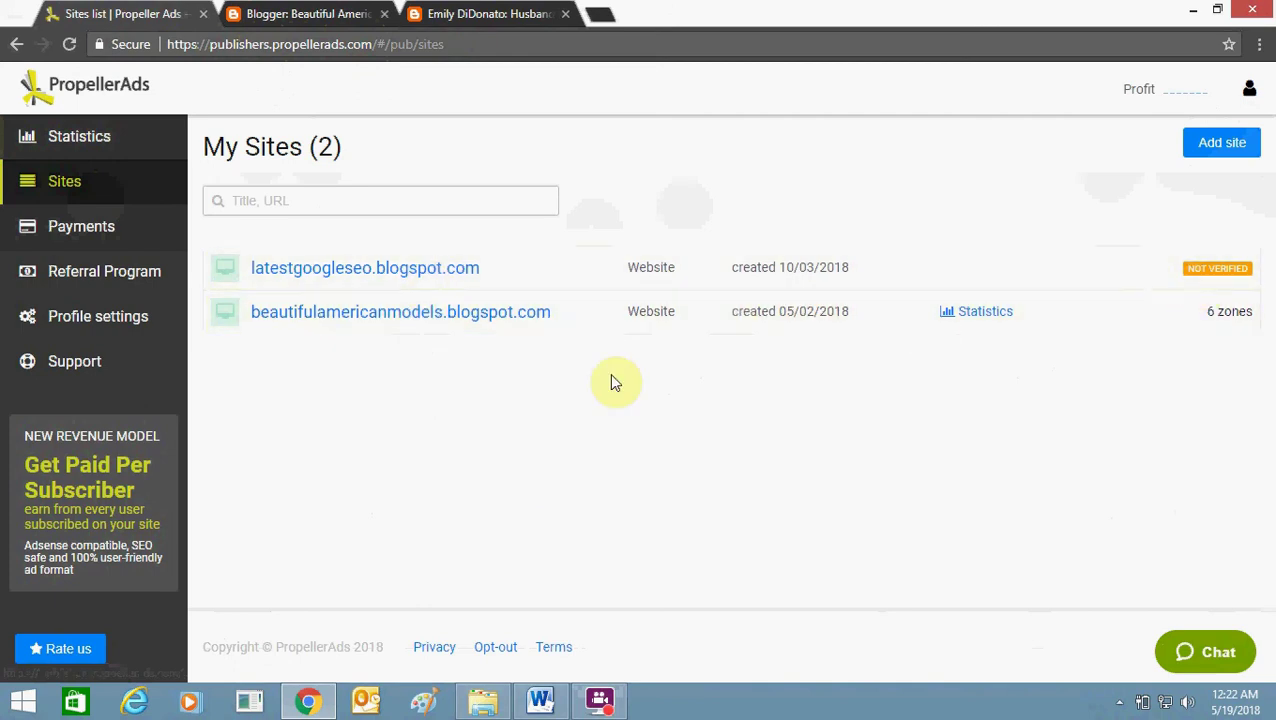
Step: Open beautifulamericanmodels.blogspot.com to see its 6 ad zones
{"action": "left_click", "coordinate": [413, 313]}
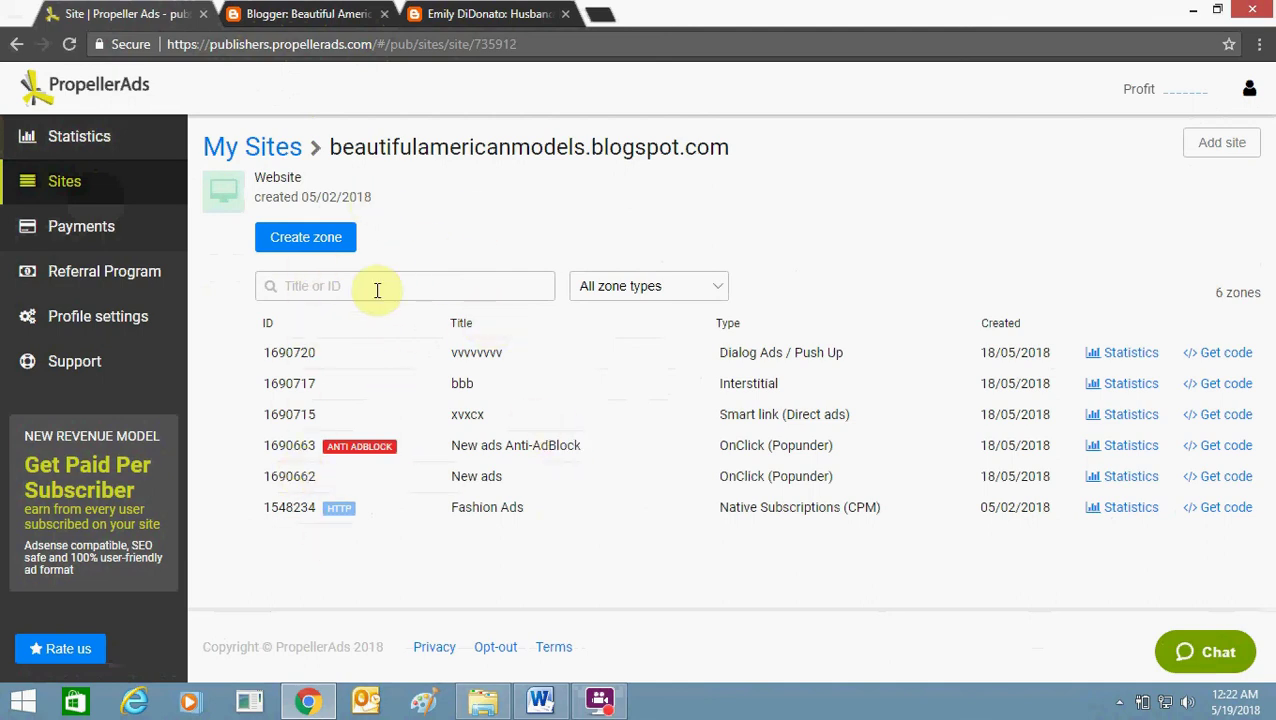
Step: Start a new zone for the site and name it 'my ad'
{"action": "left_click", "coordinate": [333, 240]}
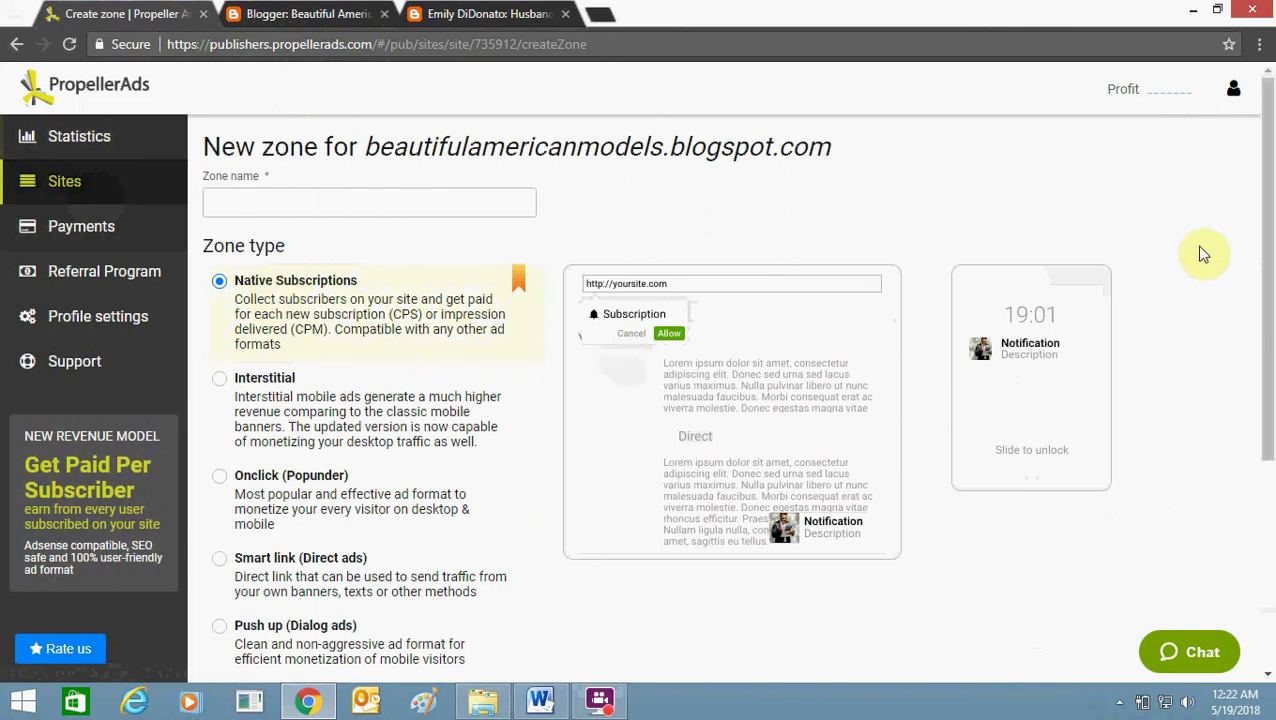
{"action": "scroll", "coordinate": [1272, 352], "scroll_direction": "down", "scroll_amount": 1}
{"action": "left_click_drag", "start_coordinate": [1272, 352], "coordinate": [1262, 245]}
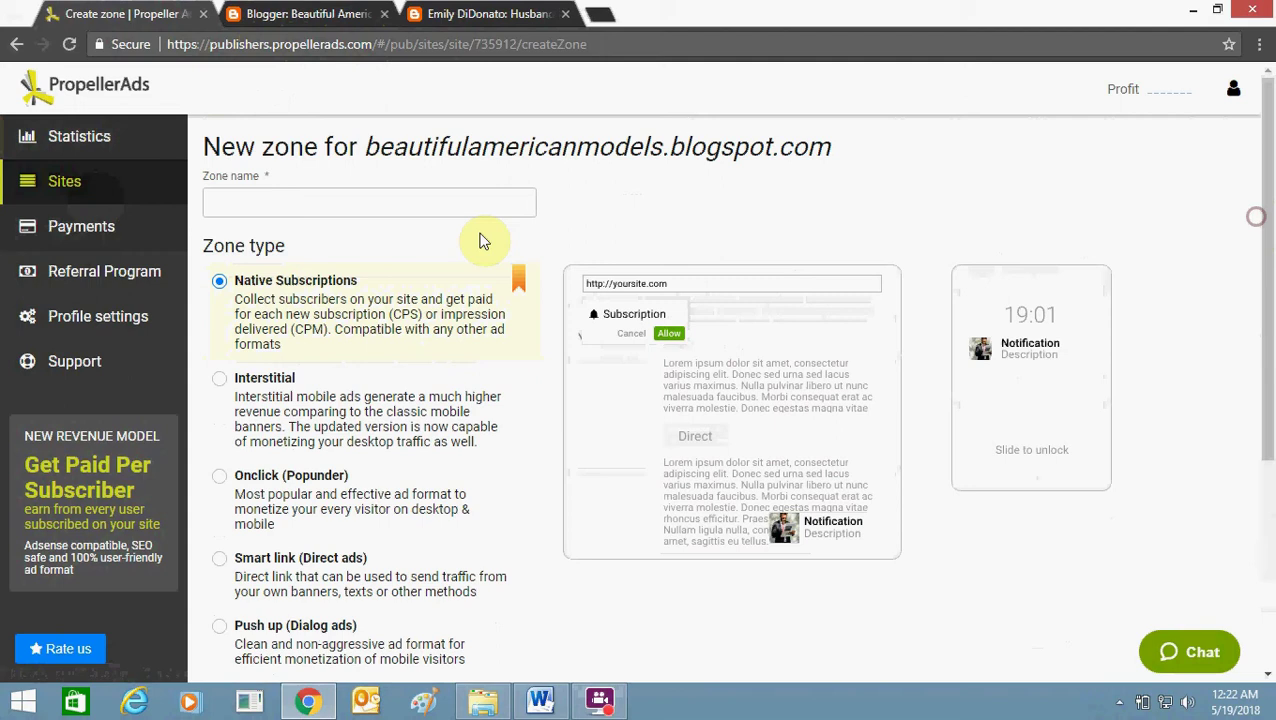
{"action": "left_click", "coordinate": [434, 207]}
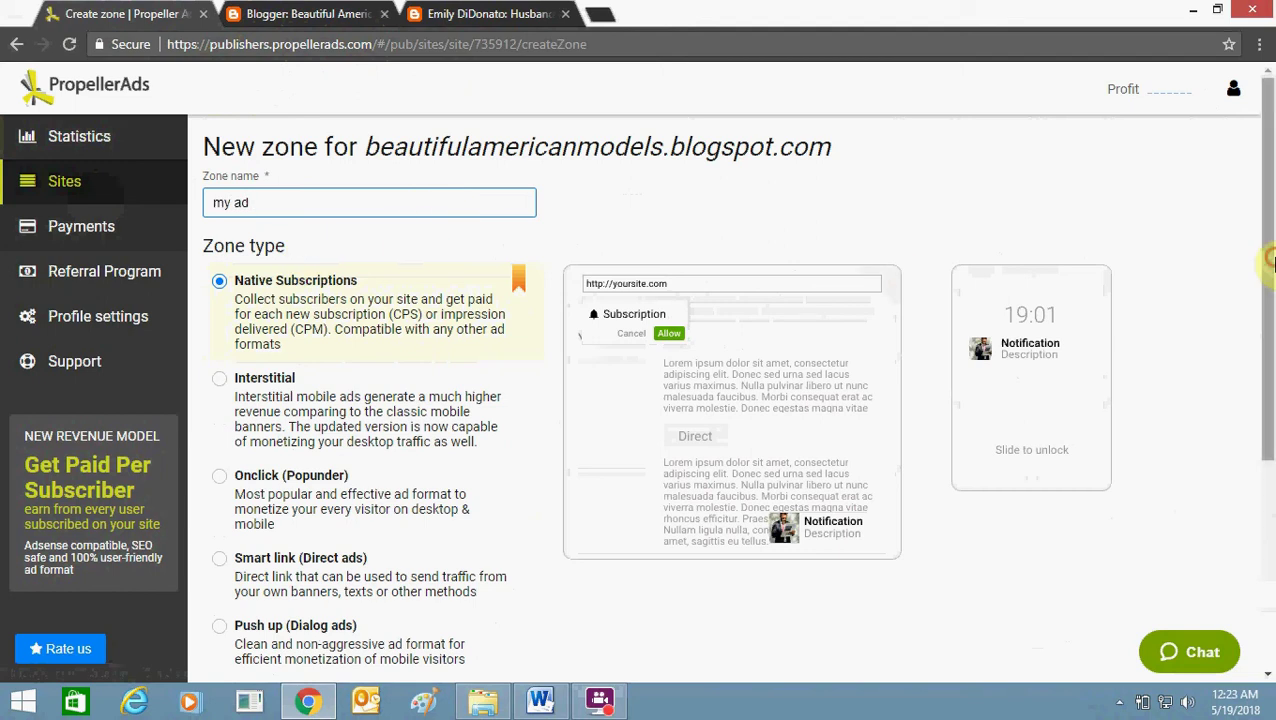
{"action": "left_click_drag", "start_coordinate": [1271, 254], "coordinate": [1270, 340]}
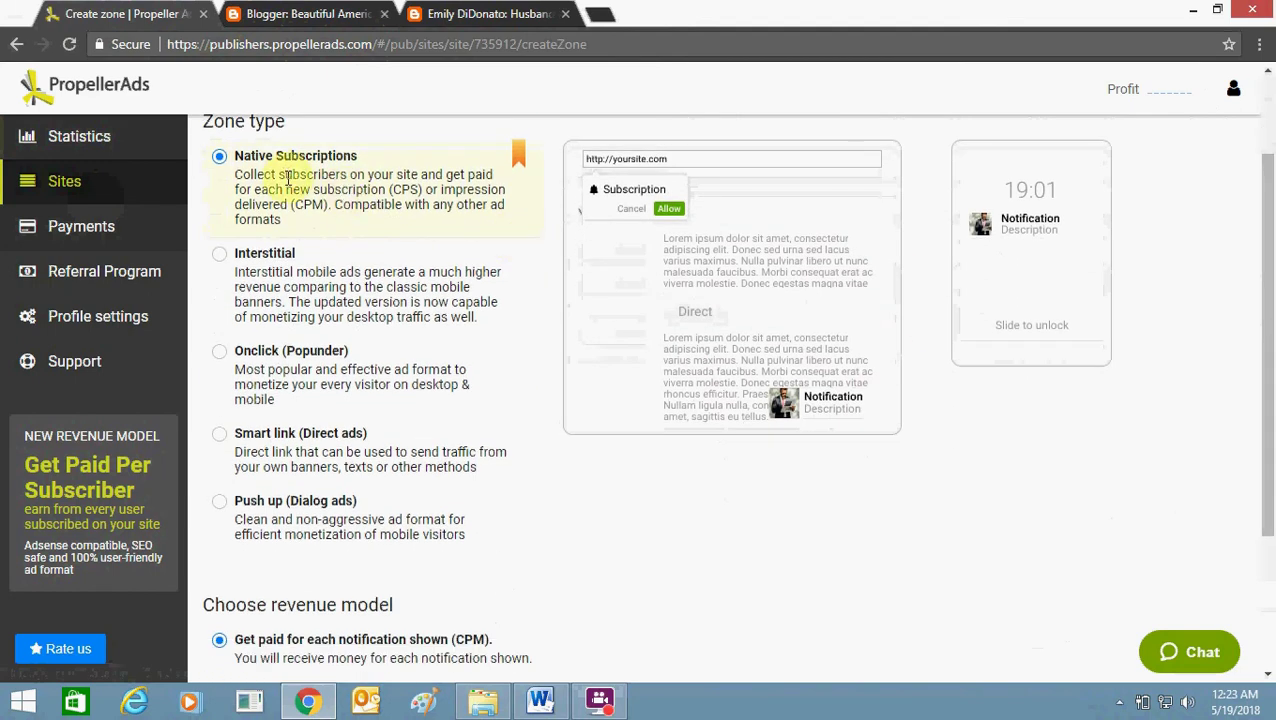
{"action": "left_click_drag", "start_coordinate": [278, 175], "coordinate": [328, 205]}
{"action": "left_click", "coordinate": [322, 186]}
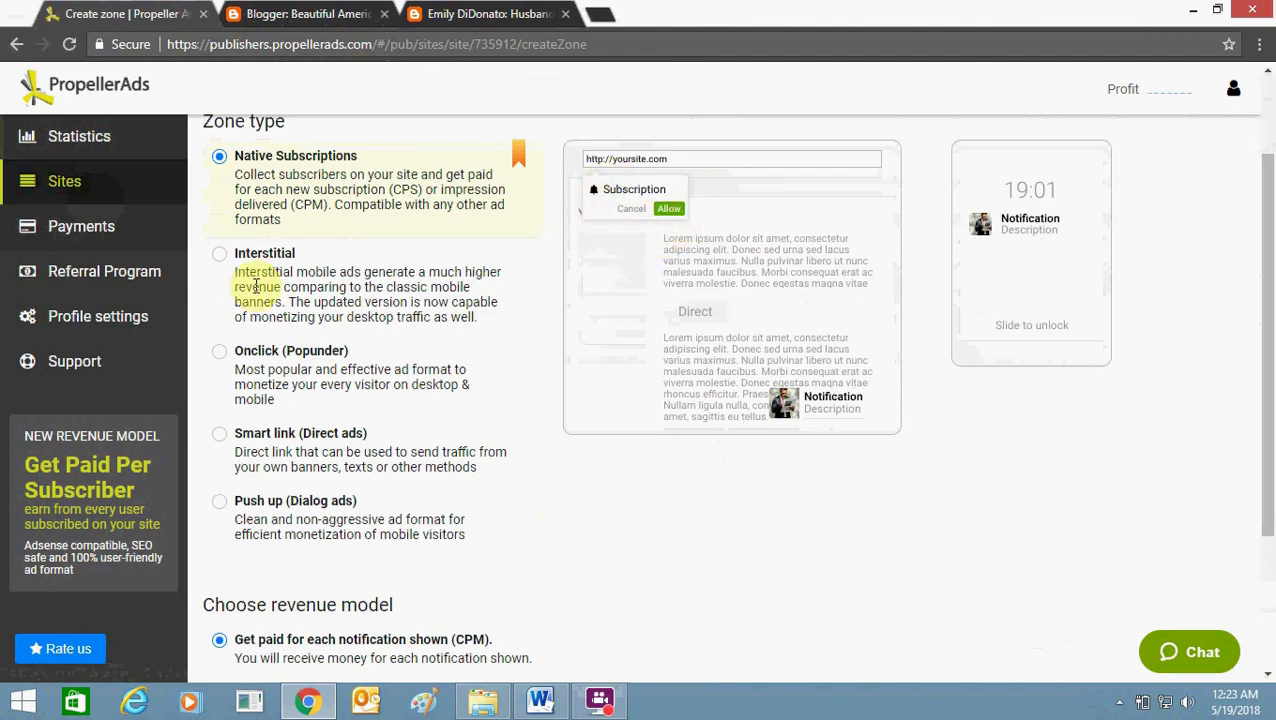
Step: Preview the Interstitial, Onclick, Smart link and Push up zone types, settling on Interstitial
{"action": "left_click", "coordinate": [220, 256]}
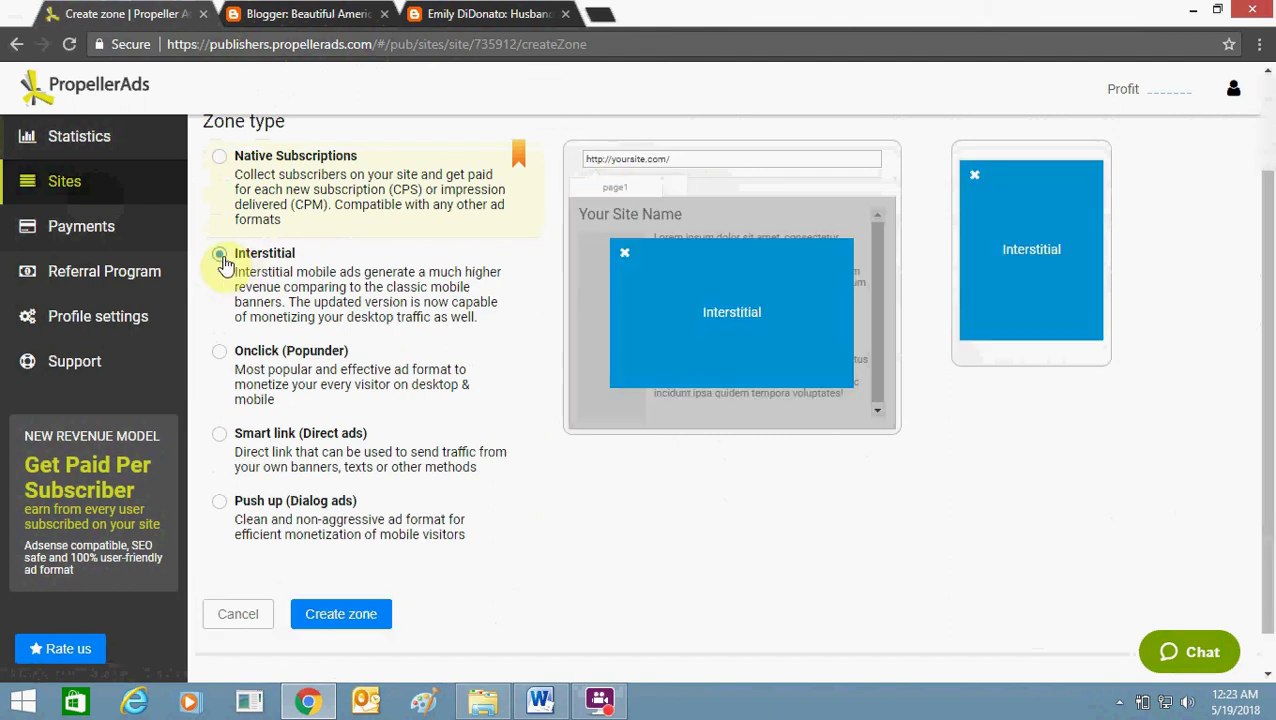
{"action": "left_click", "coordinate": [221, 354]}
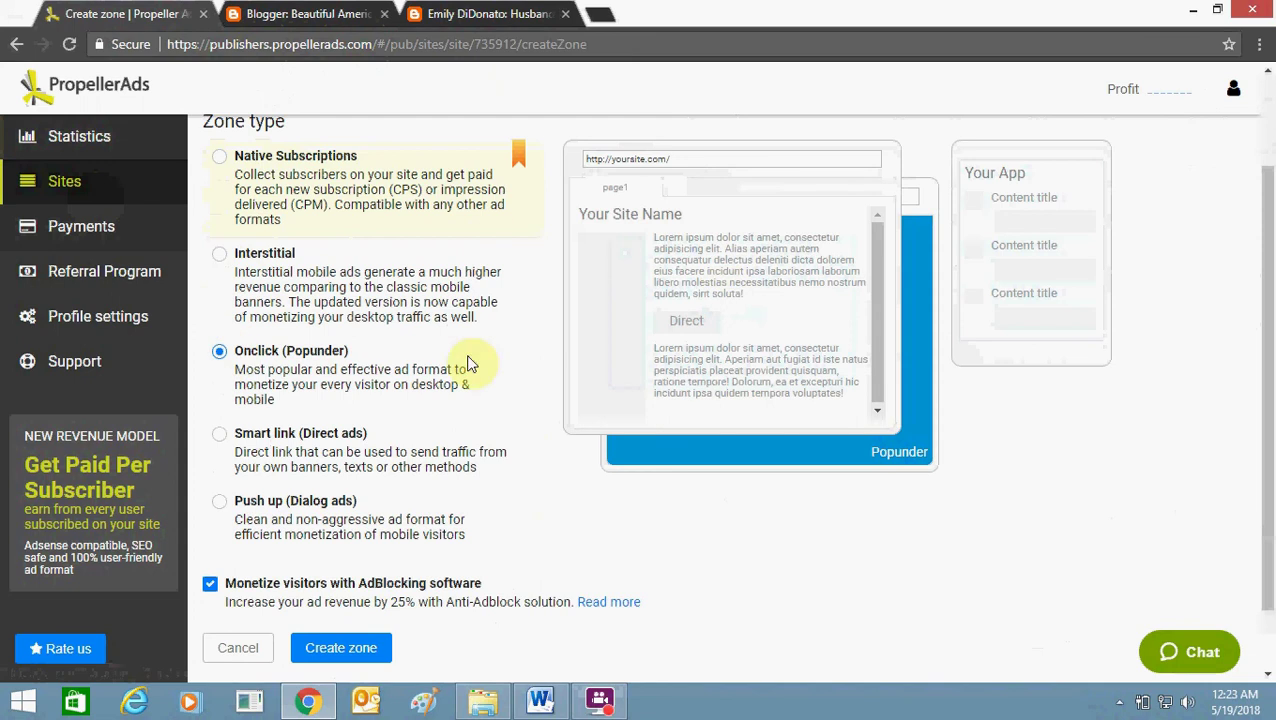
{"action": "left_click", "coordinate": [222, 440]}
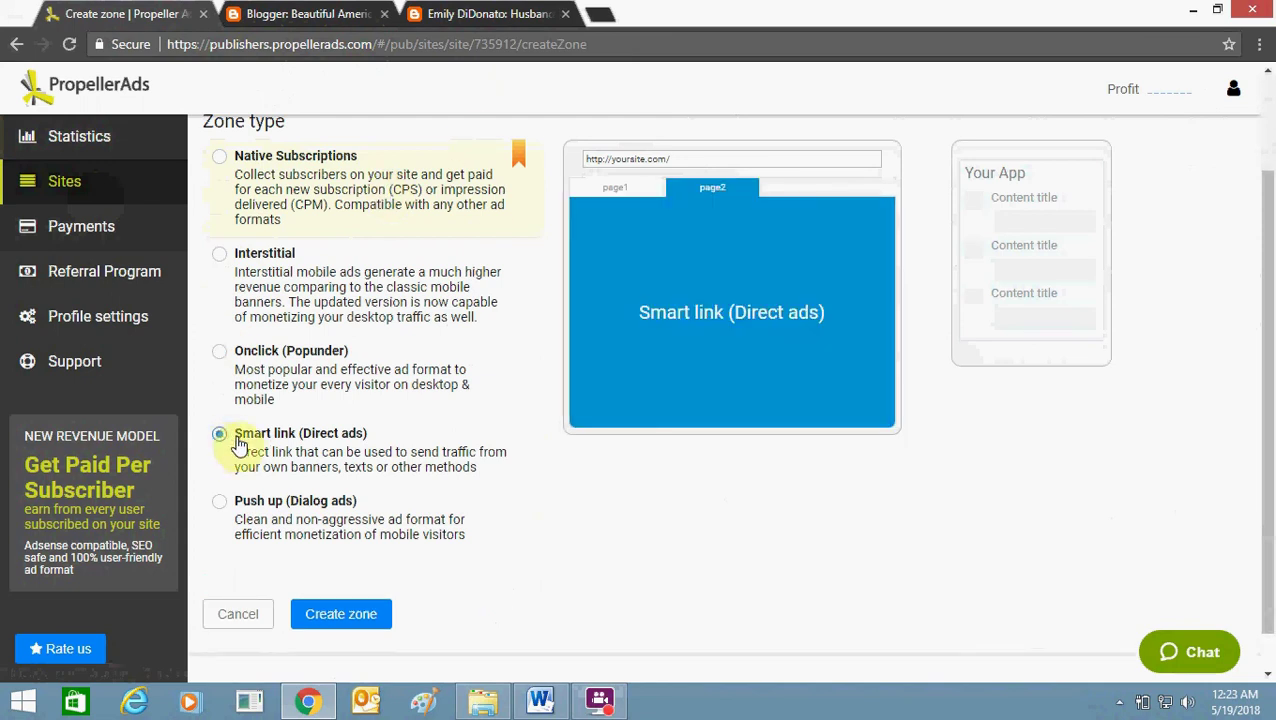
{"action": "left_click", "coordinate": [221, 505]}
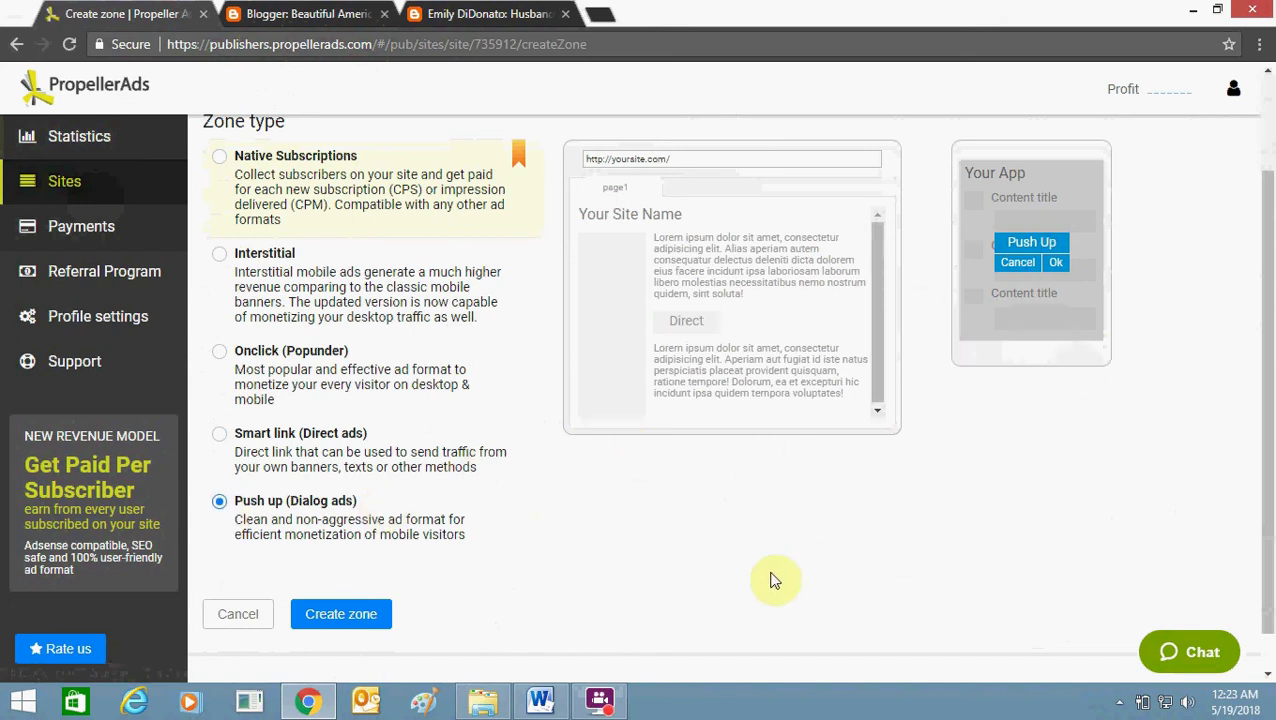
{"action": "left_click_drag", "start_coordinate": [1265, 445], "coordinate": [1253, 370]}
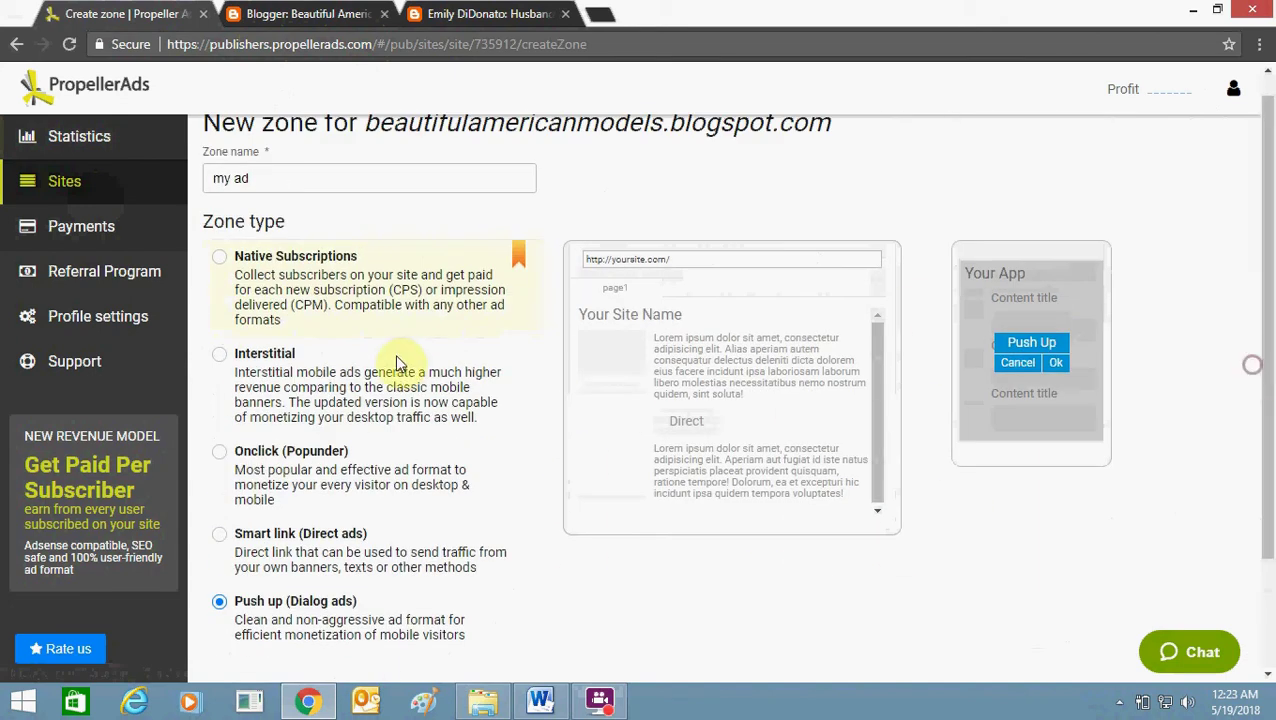
{"action": "left_click", "coordinate": [219, 355]}
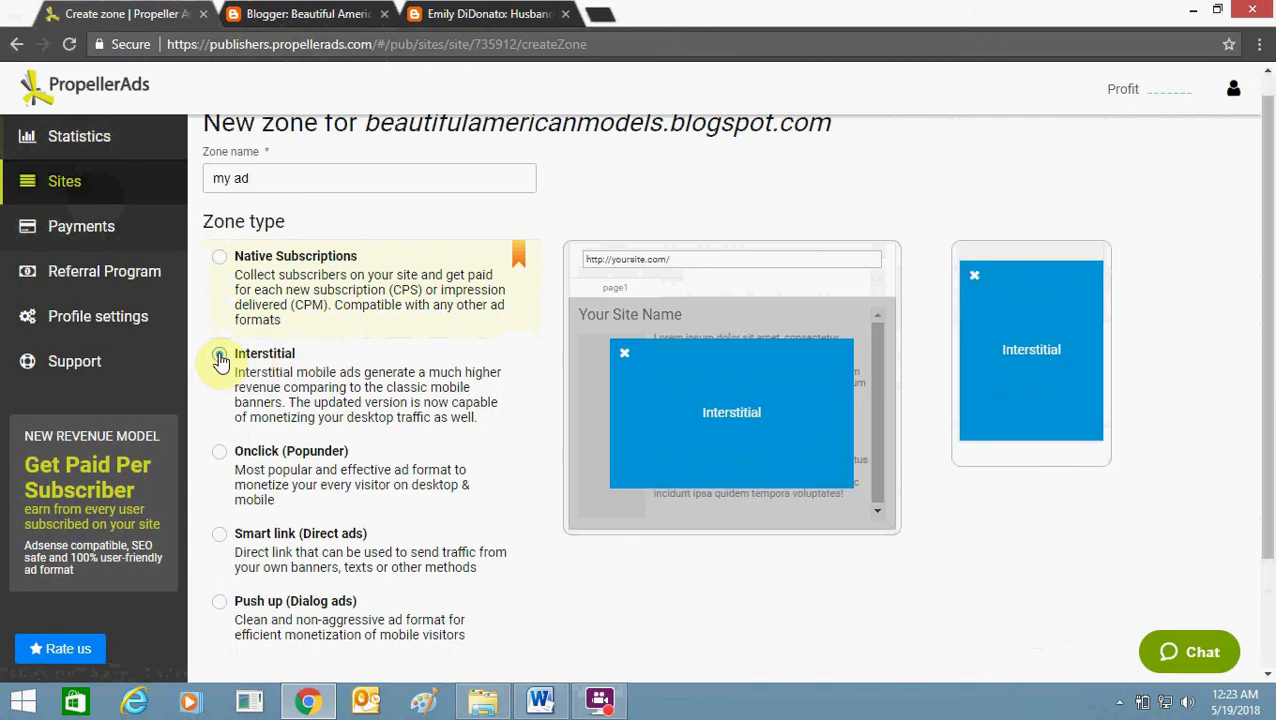
{"action": "left_click_drag", "start_coordinate": [1266, 232], "coordinate": [1266, 340]}
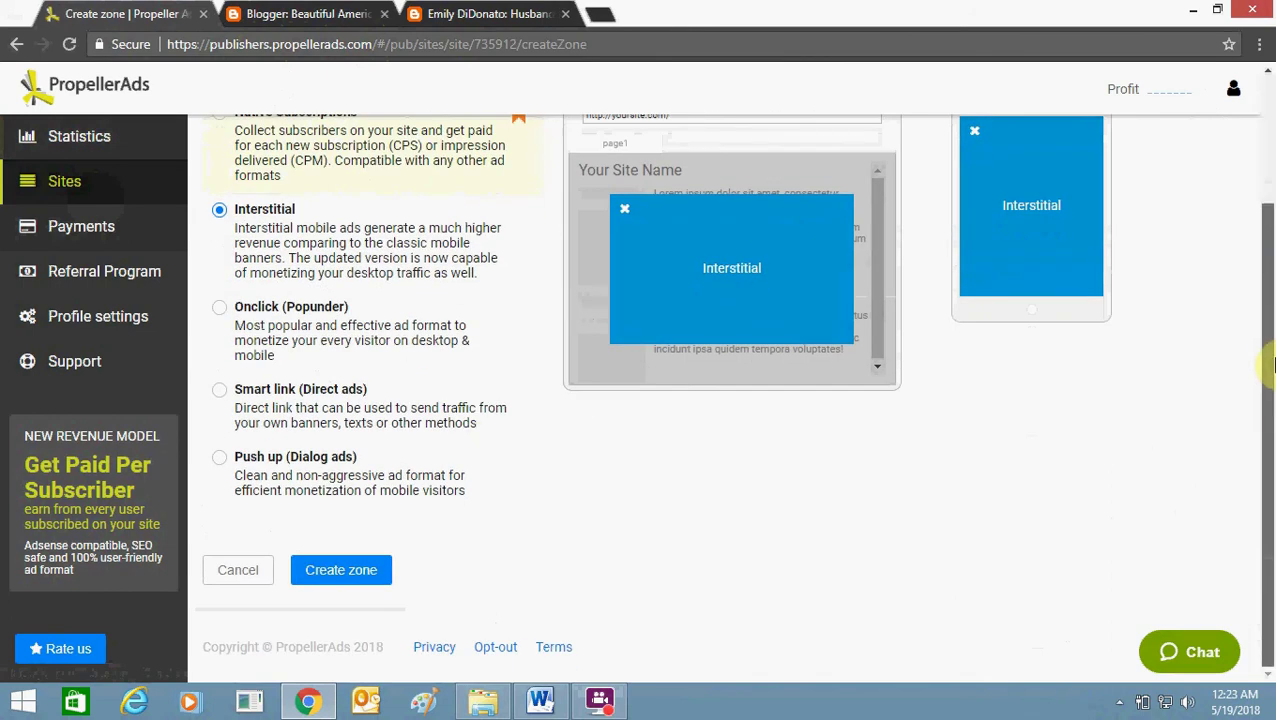
Step: Copy the ad script of the existing Interstitial zone bbb (1690717), then switch to Blogger
{"action": "left_click", "coordinate": [91, 183]}
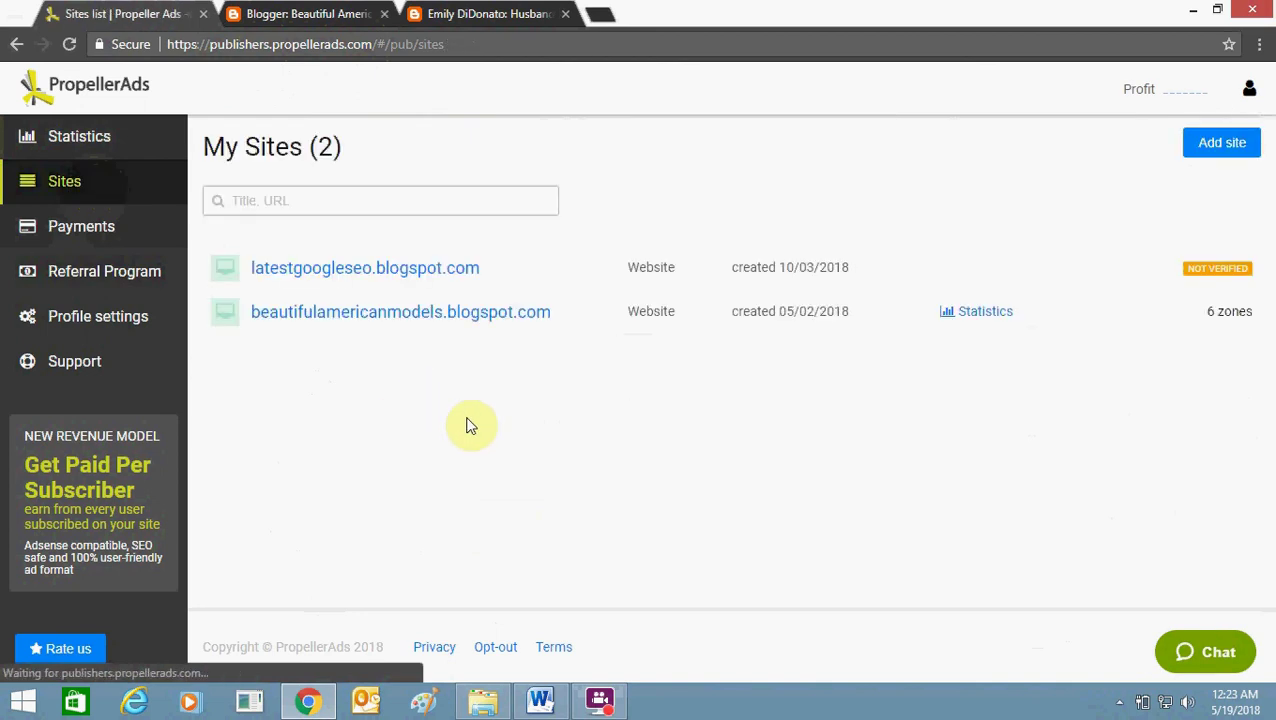
{"action": "left_click", "coordinate": [418, 318]}
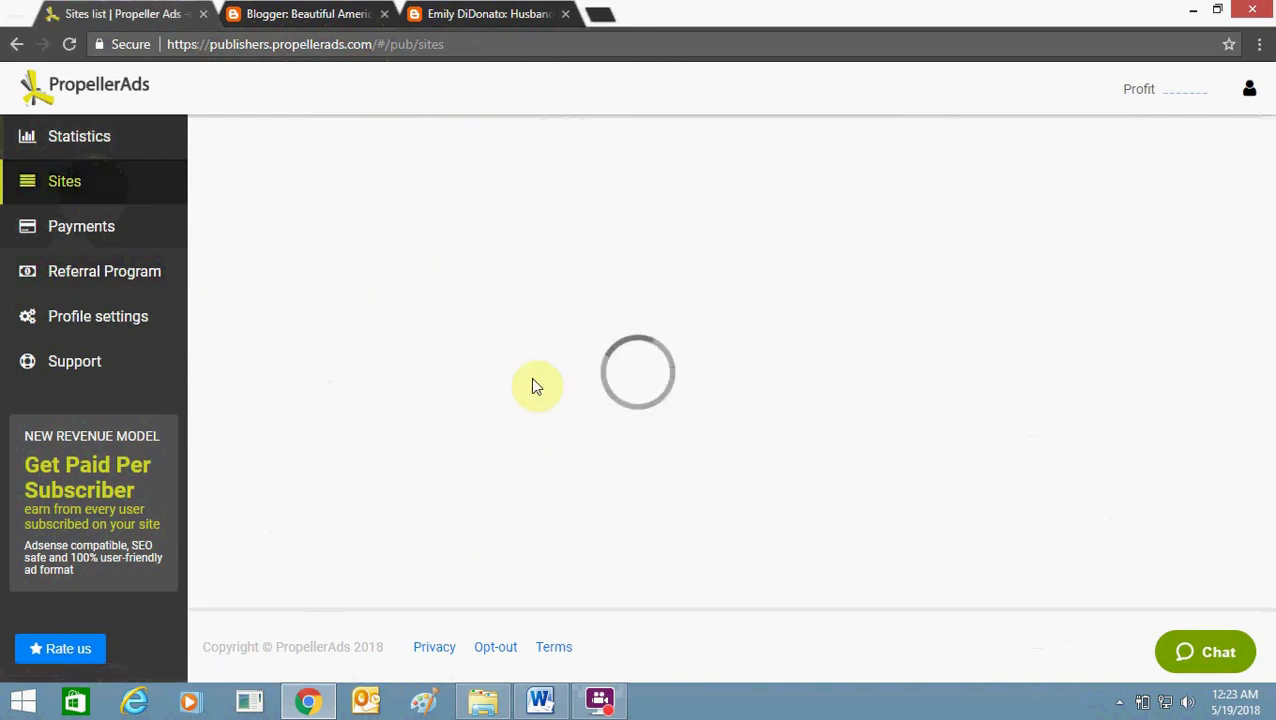
{"action": "left_click_drag", "start_coordinate": [766, 384], "coordinate": [722, 384]}
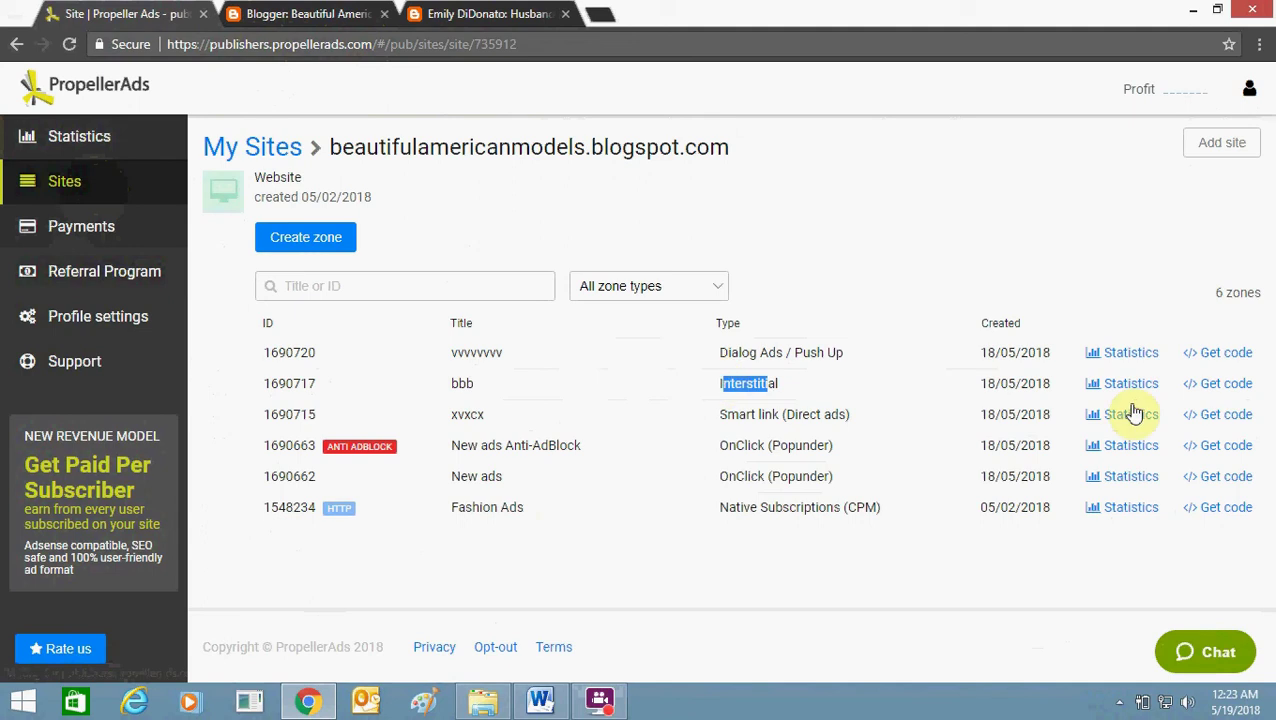
{"action": "left_click", "coordinate": [1224, 390]}
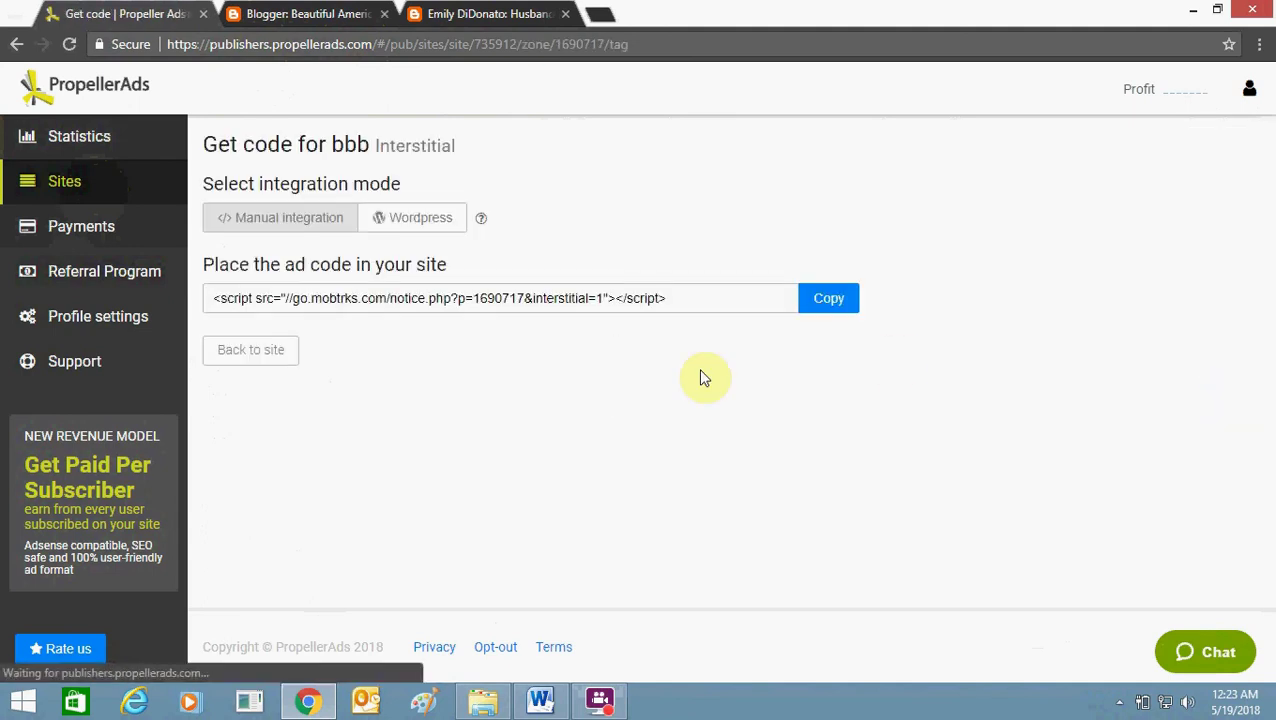
{"action": "left_click", "coordinate": [829, 303]}
{"action": "left_click", "coordinate": [340, 13]}
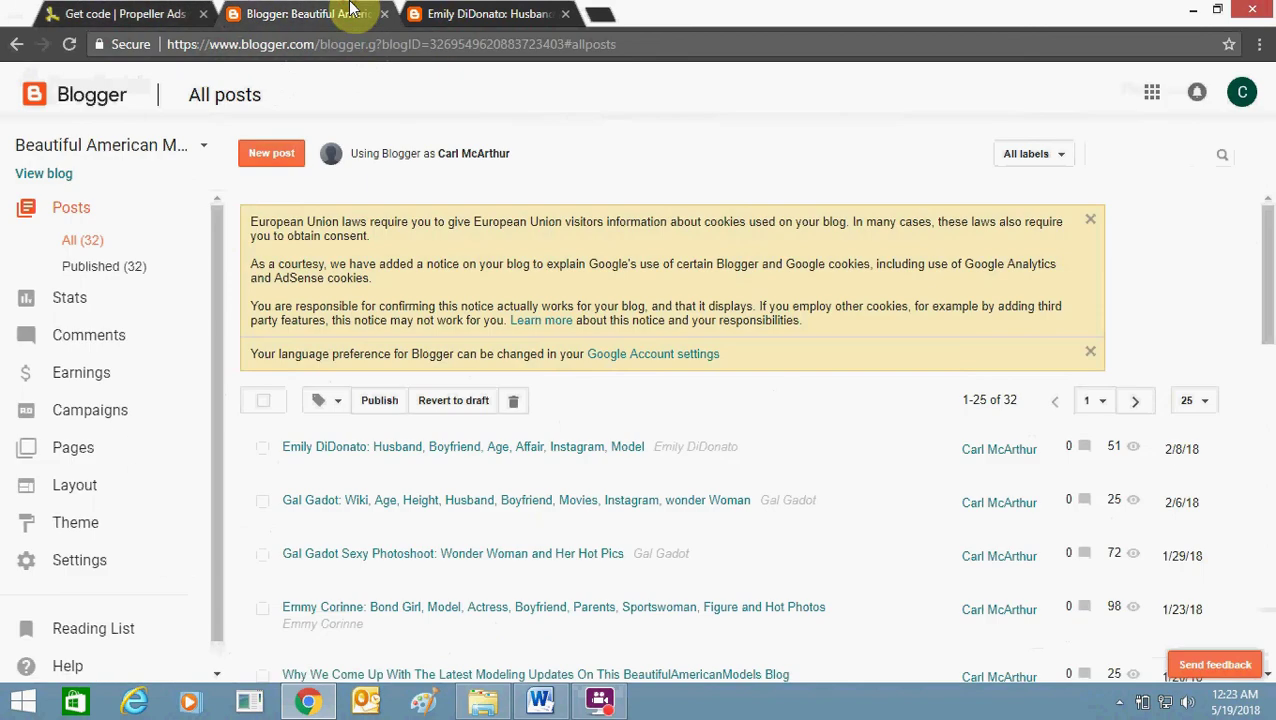
{"action": "left_click", "coordinate": [110, 492]}
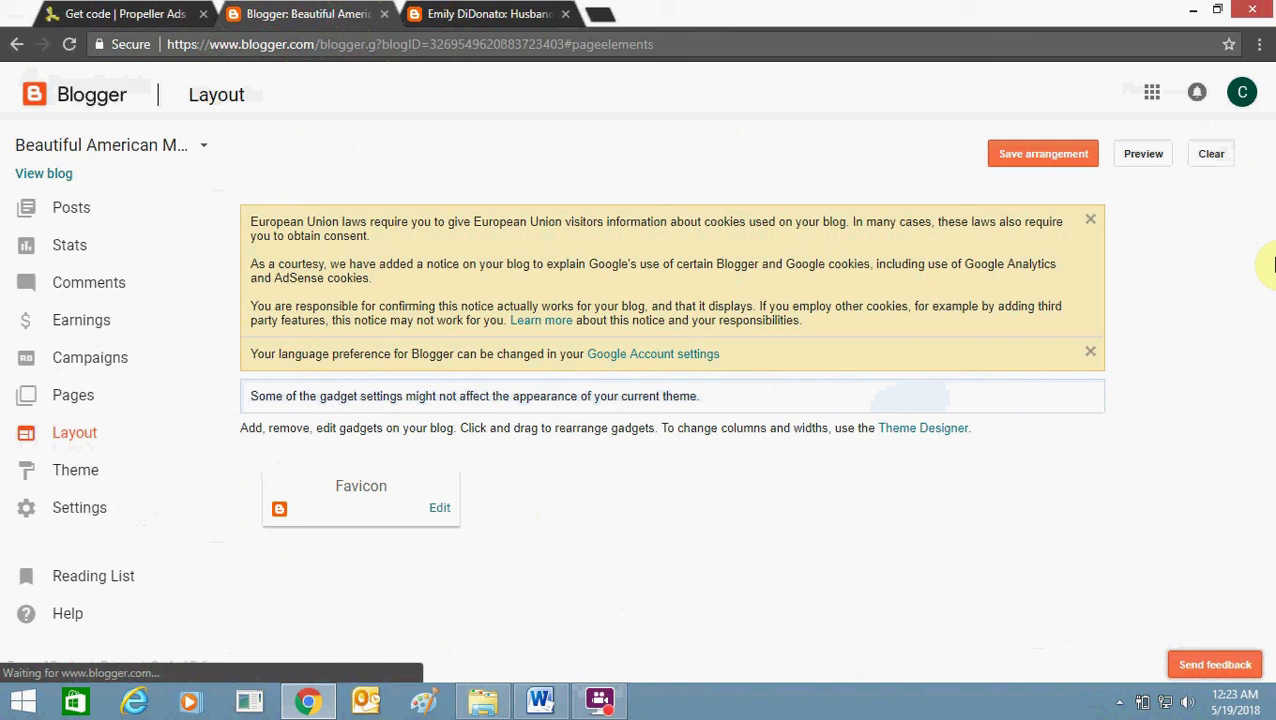
{"action": "left_click_drag", "start_coordinate": [1272, 275], "coordinate": [1270, 430]}
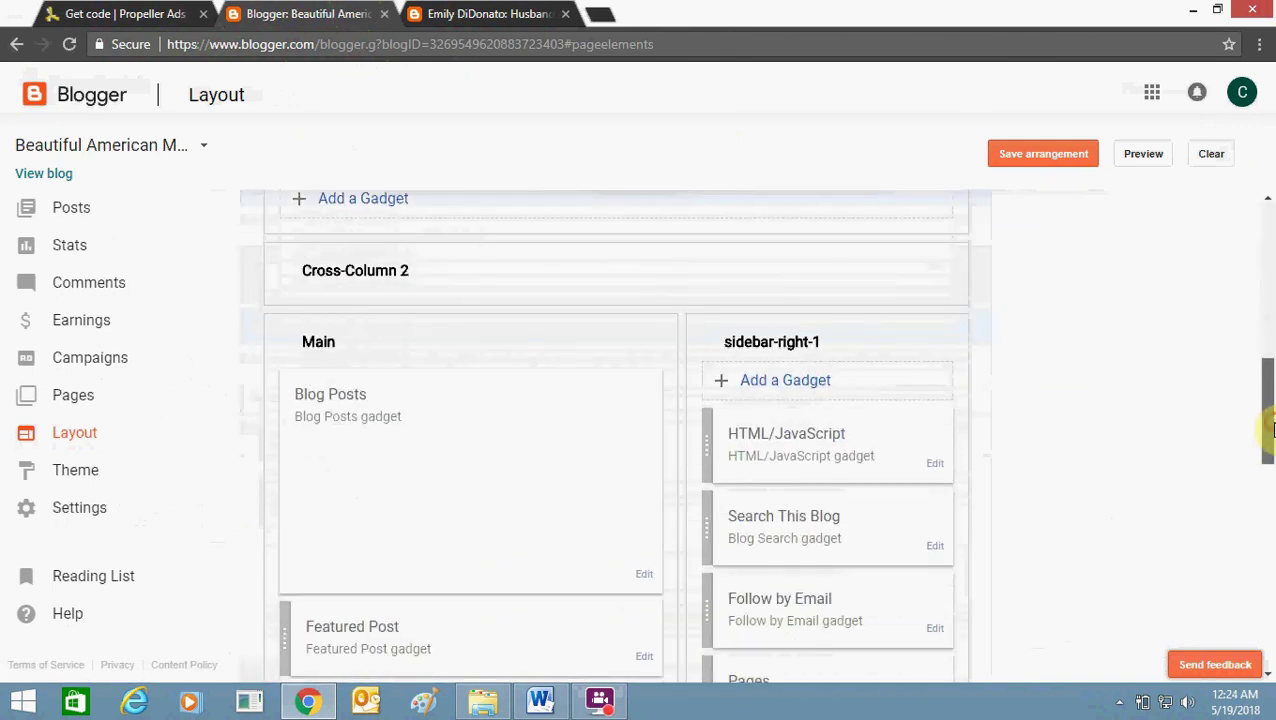
{"action": "left_click", "coordinate": [818, 384]}
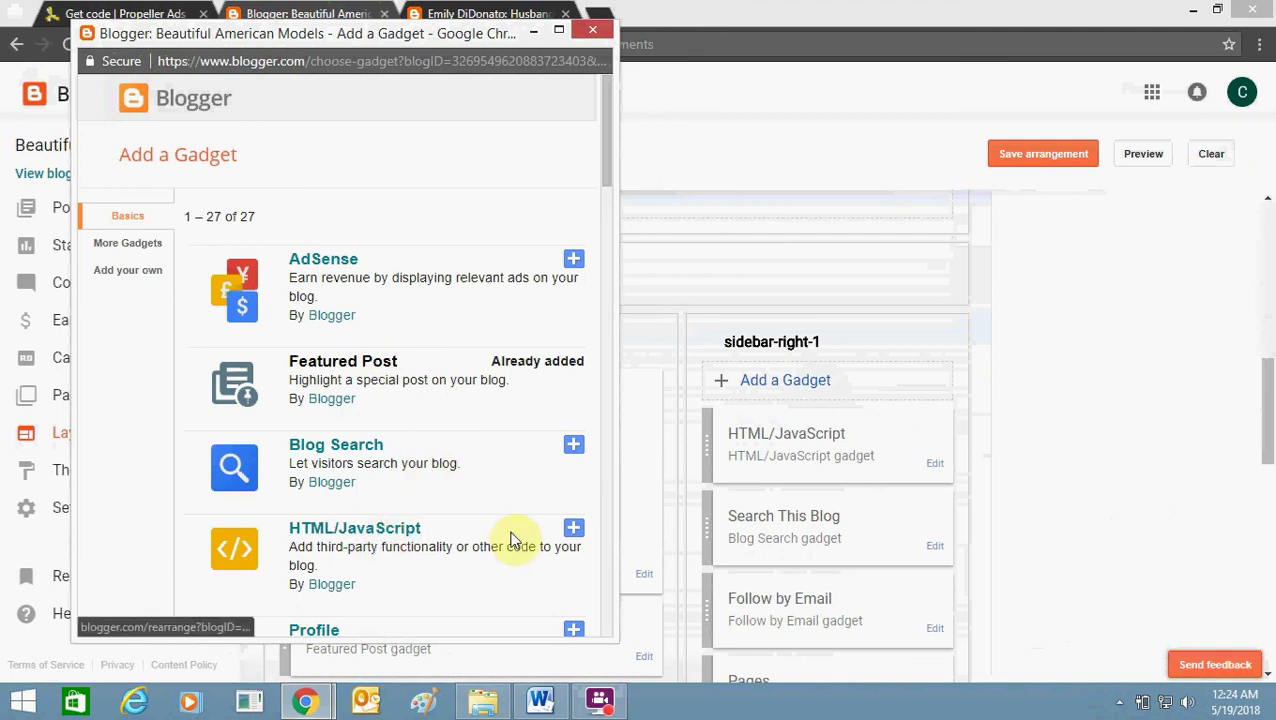
{"action": "left_click", "coordinate": [592, 30]}
{"action": "left_click", "coordinate": [934, 466]}
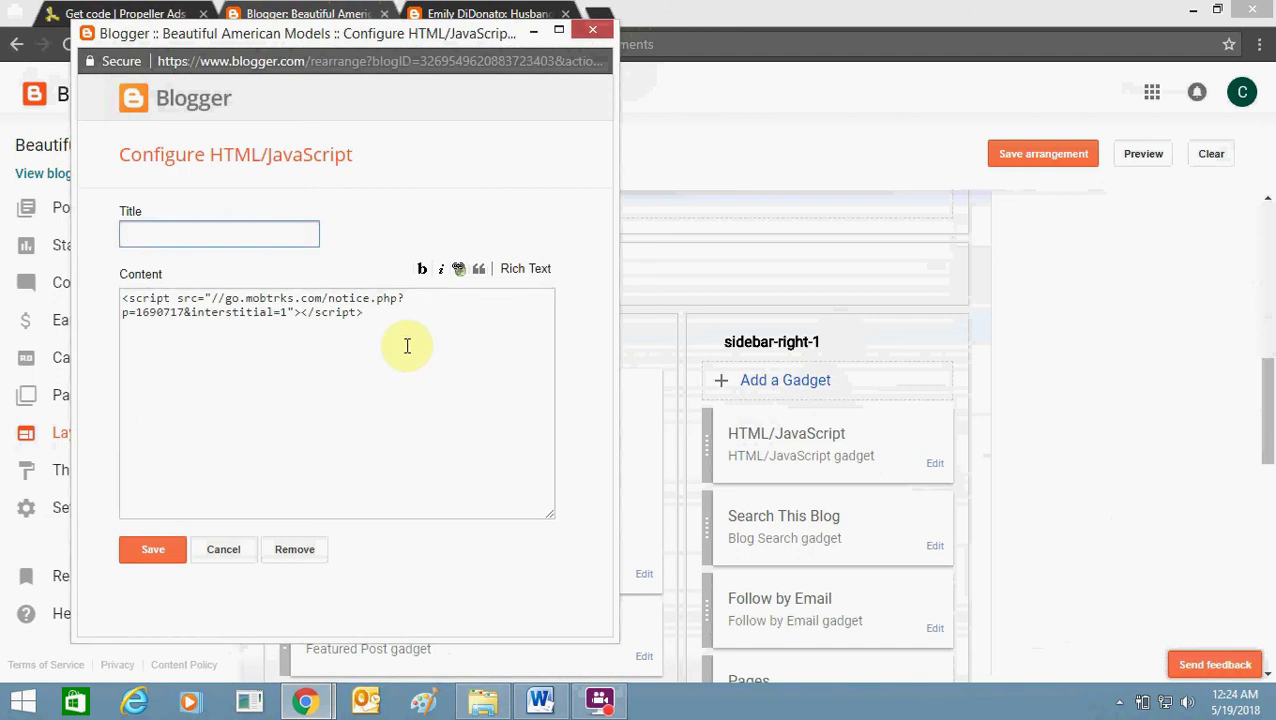
{"action": "left_click_drag", "start_coordinate": [405, 345], "coordinate": [245, 322]}
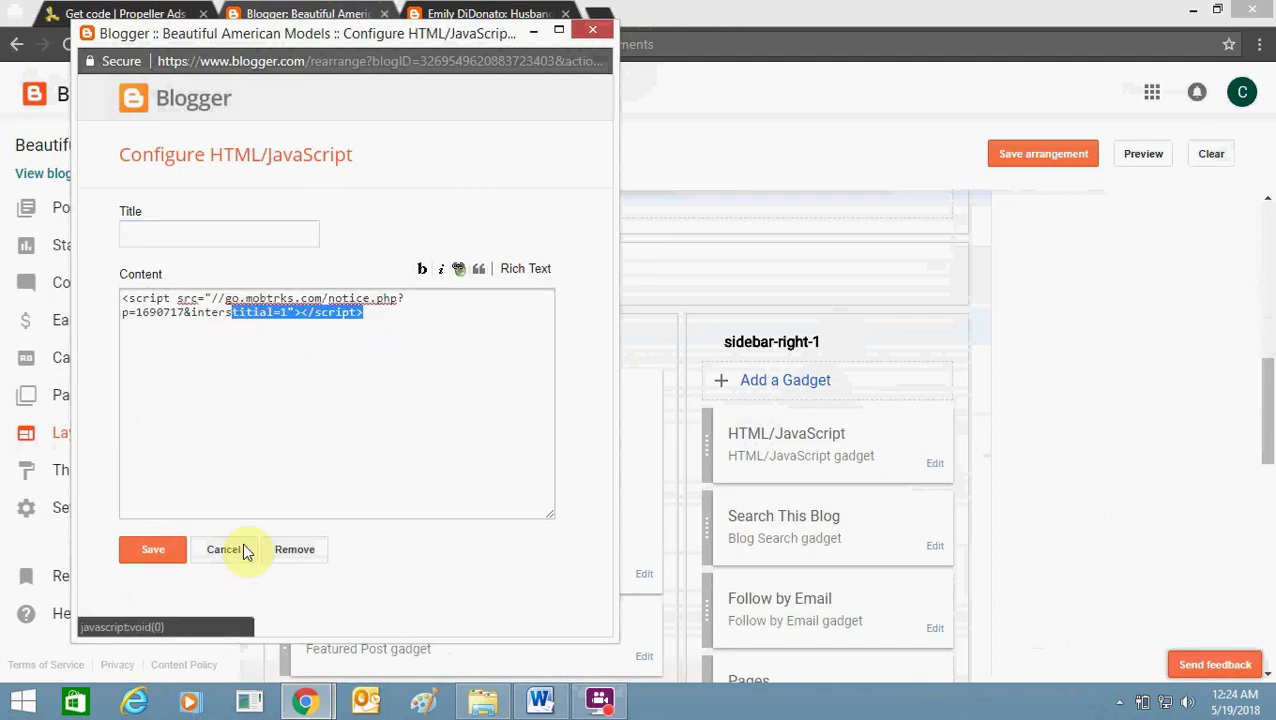
{"action": "left_click", "coordinate": [592, 29]}
Step: Check the blog post, then start a new zone for beautifulamericanmodels.blogspot.com with Interstitial selected
{"action": "left_click", "coordinate": [436, 10]}
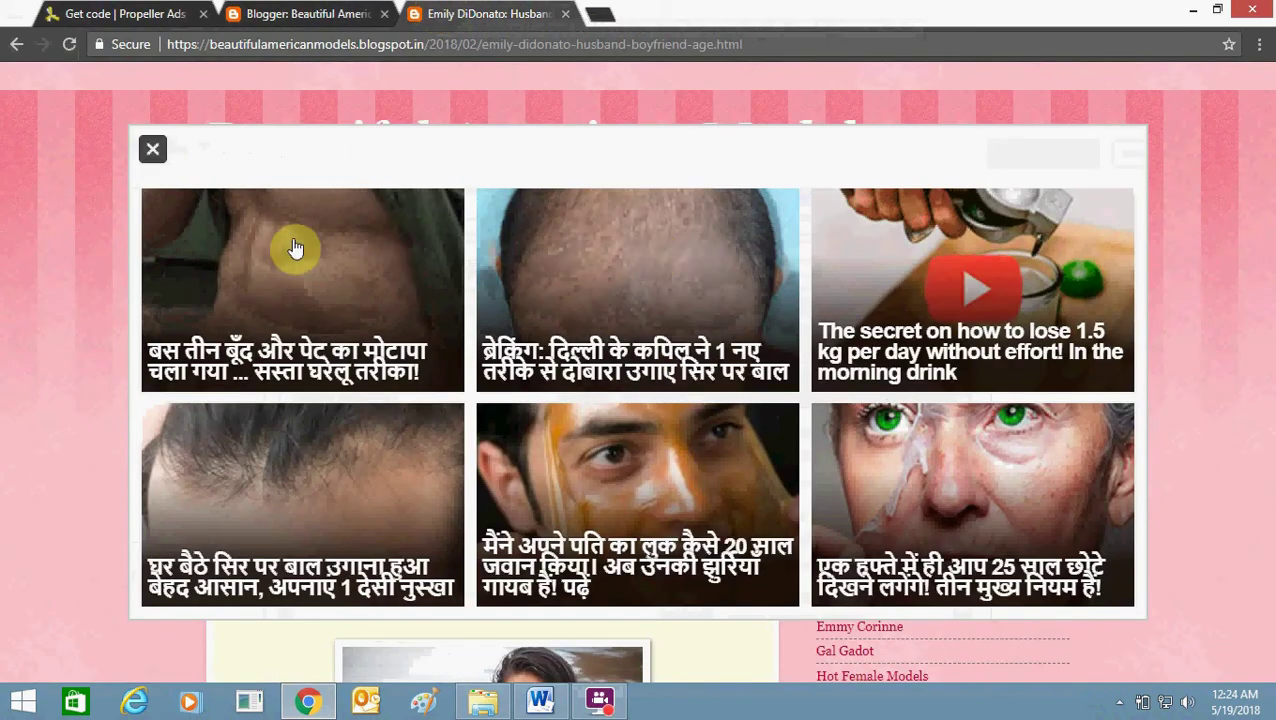
{"action": "left_click", "coordinate": [173, 12]}
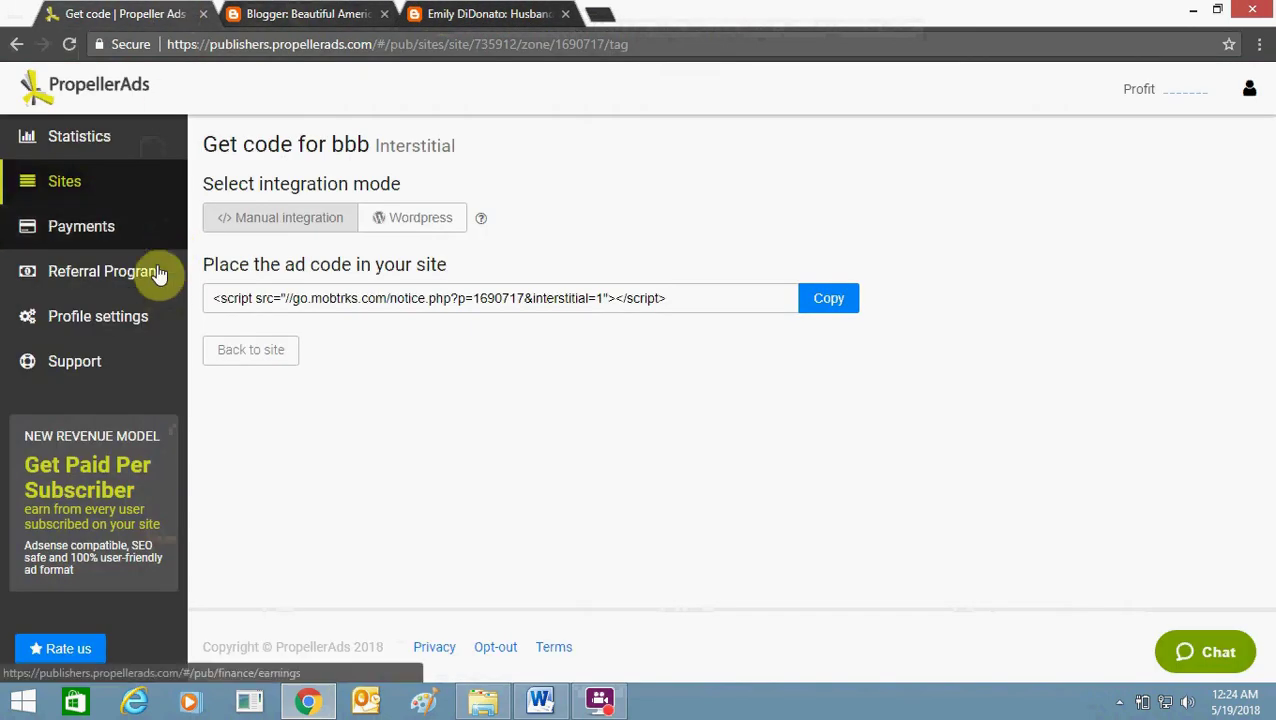
{"action": "left_click", "coordinate": [130, 201]}
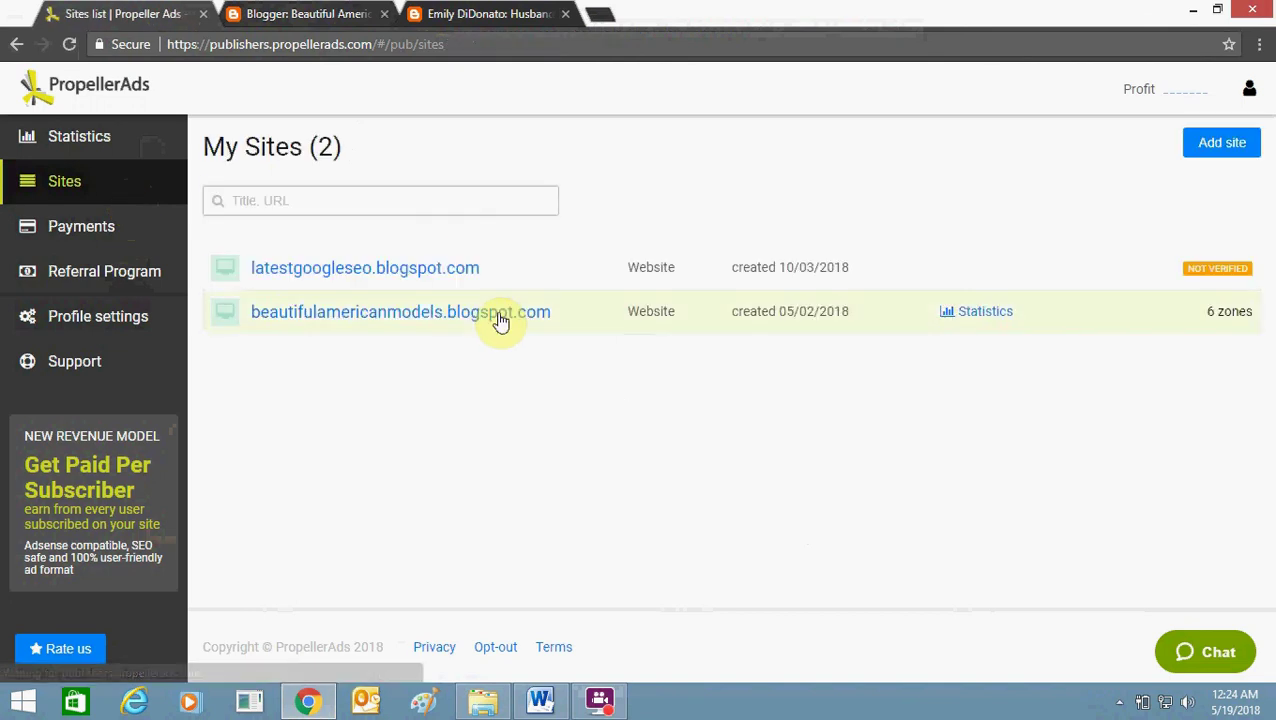
{"action": "left_click", "coordinate": [462, 318]}
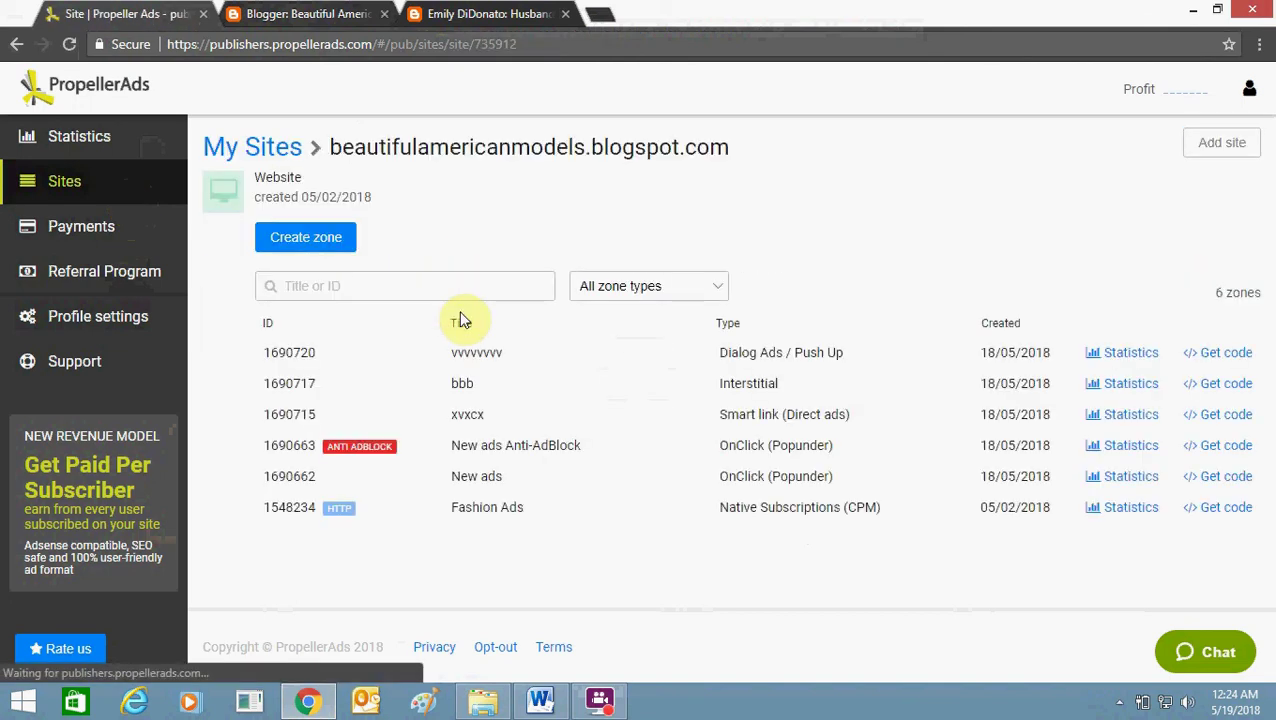
{"action": "left_click", "coordinate": [308, 240]}
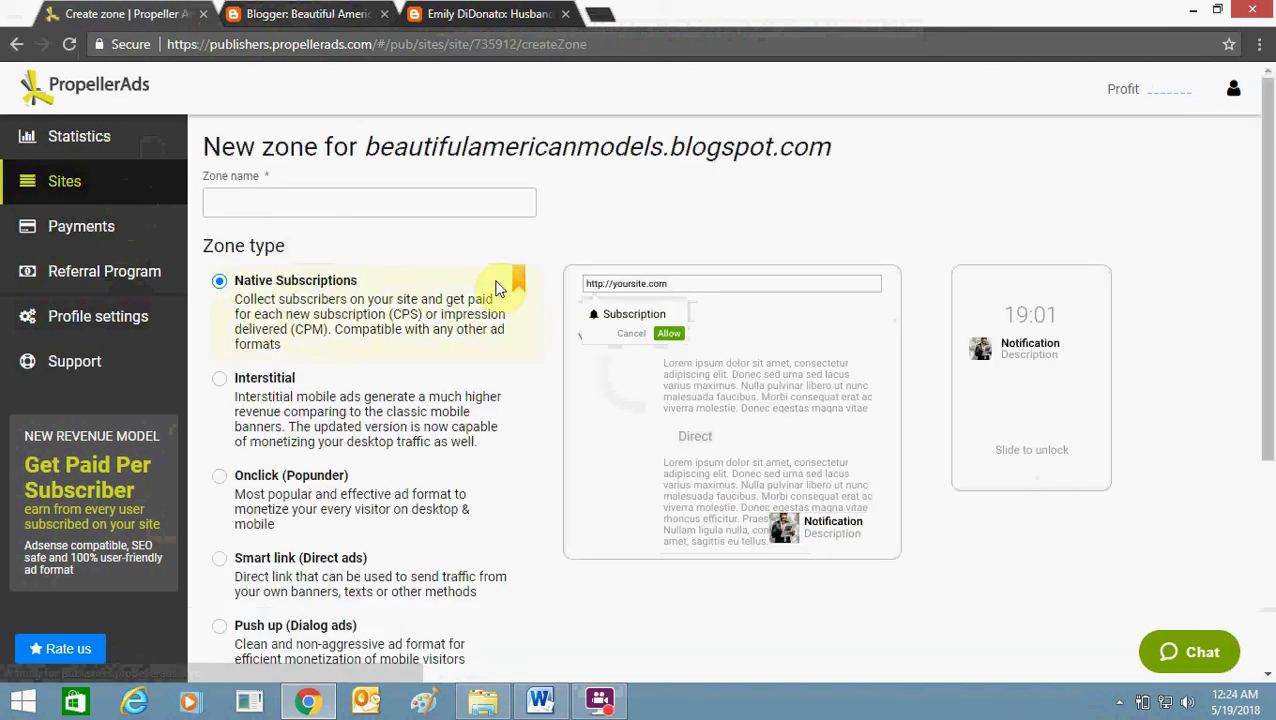
{"action": "left_click", "coordinate": [270, 385]}
Step: Compare the Onclick, Native Subscriptions and Smart link zone types, ending on Push up (Dialog ads)
{"action": "left_click", "coordinate": [466, 13]}
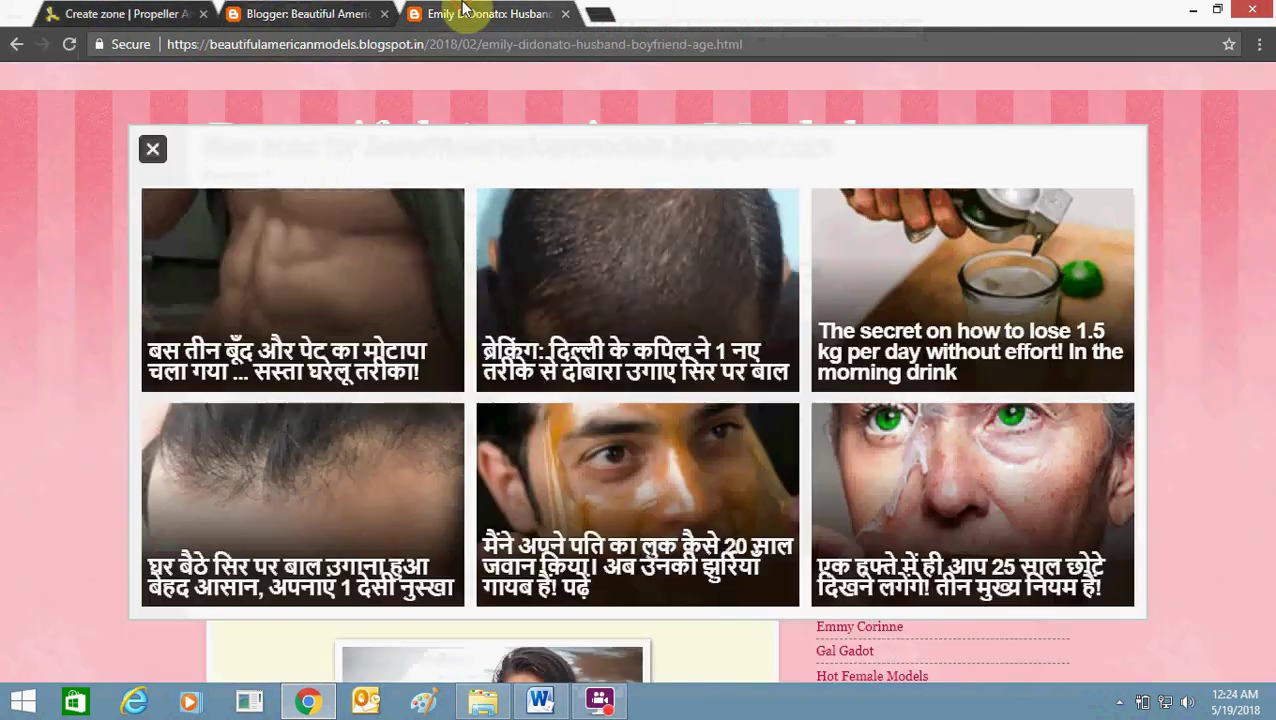
{"action": "left_click", "coordinate": [181, 10]}
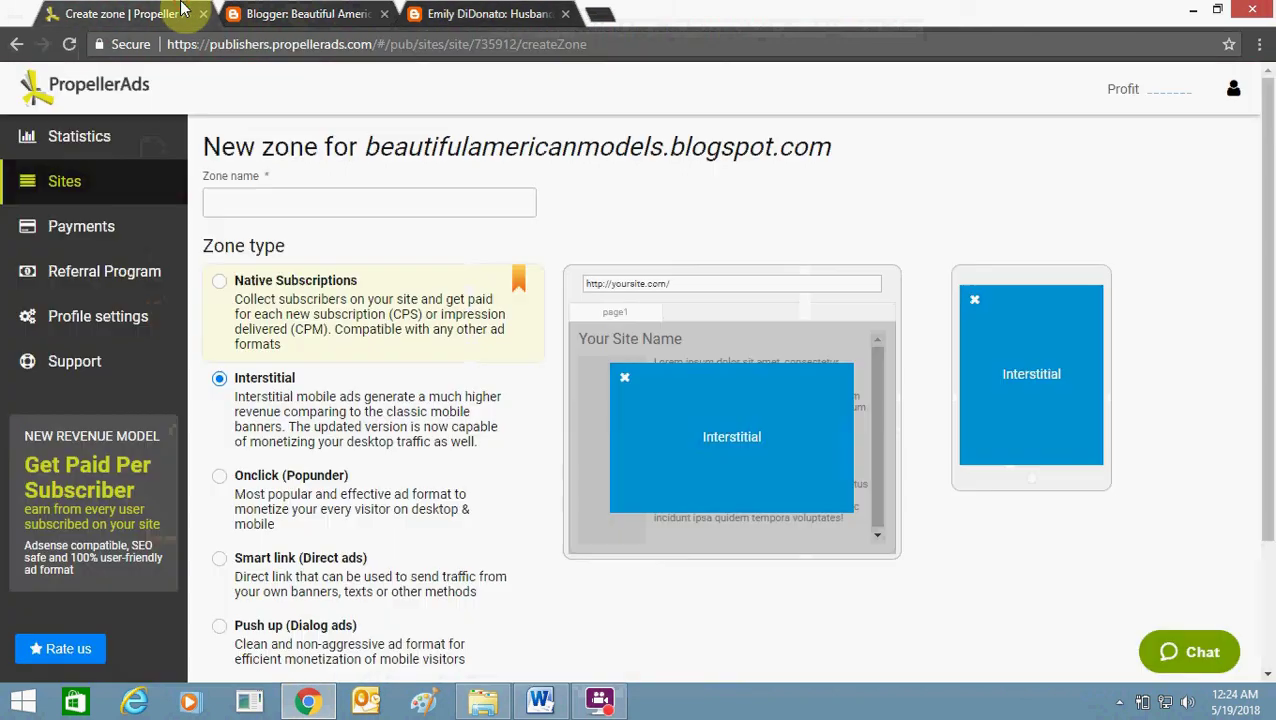
{"action": "left_click", "coordinate": [222, 486]}
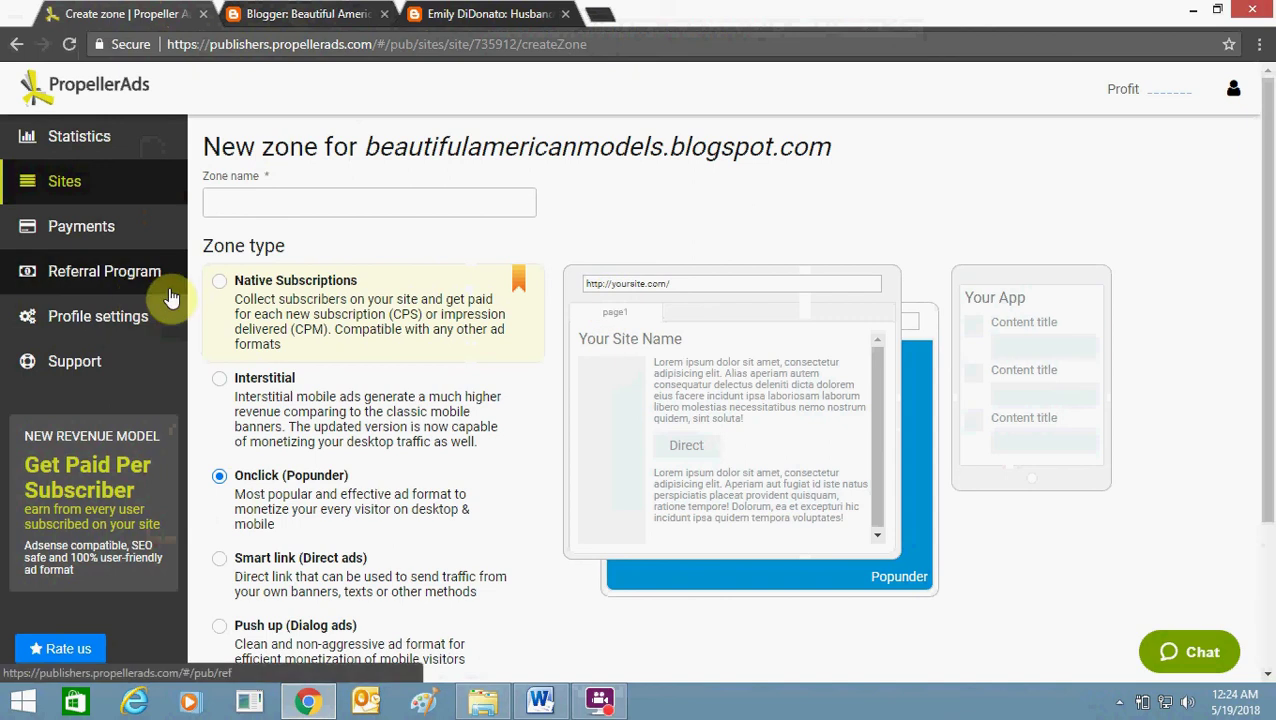
{"action": "left_click", "coordinate": [222, 284]}
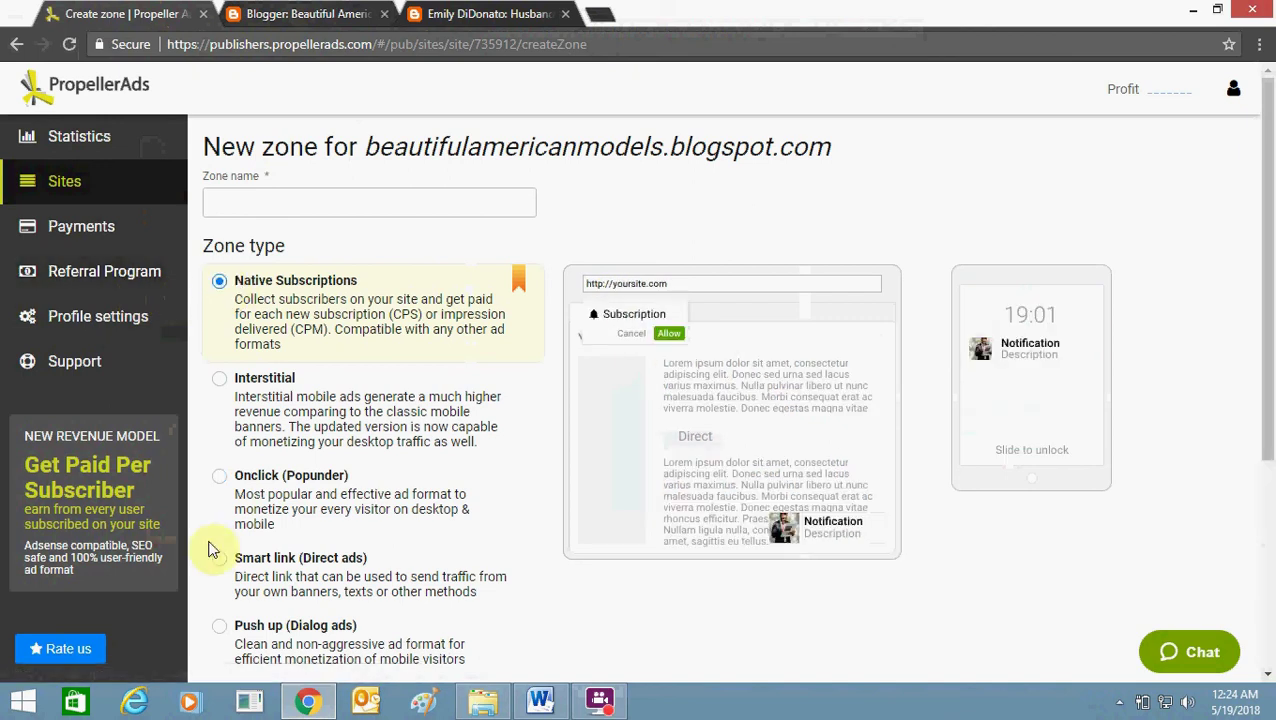
{"action": "left_click", "coordinate": [222, 562]}
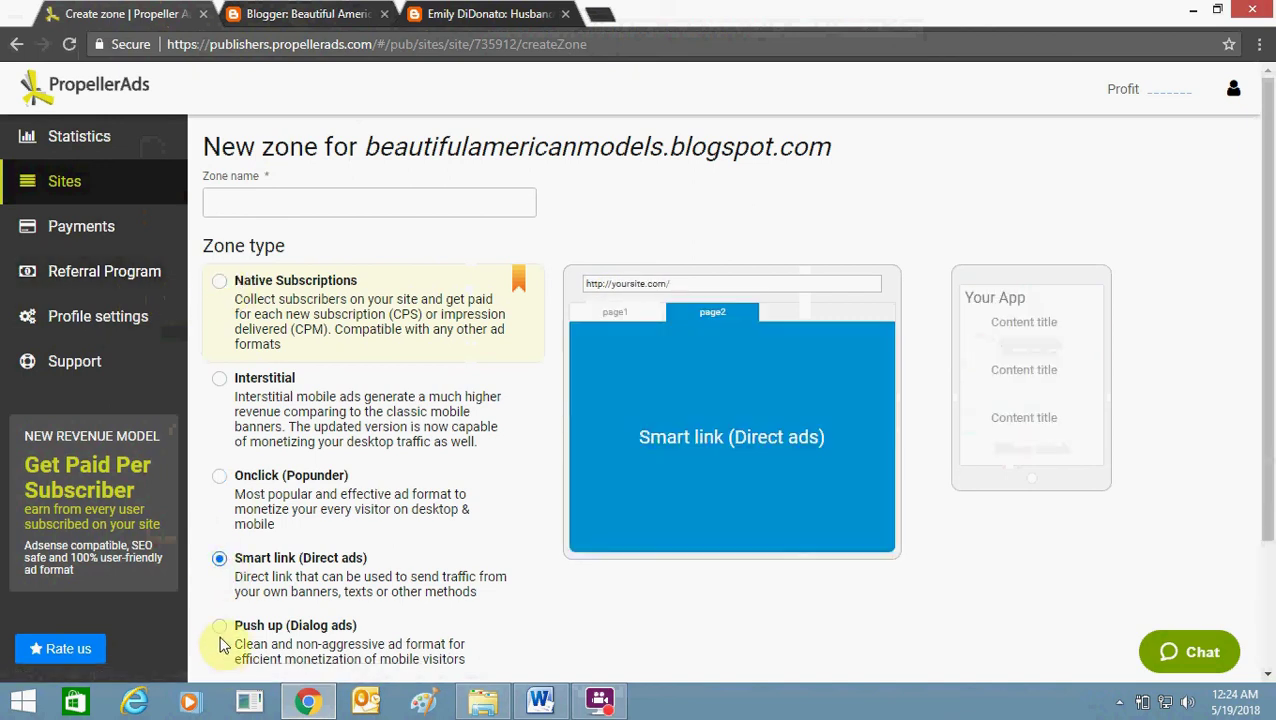
{"action": "left_click", "coordinate": [220, 632]}
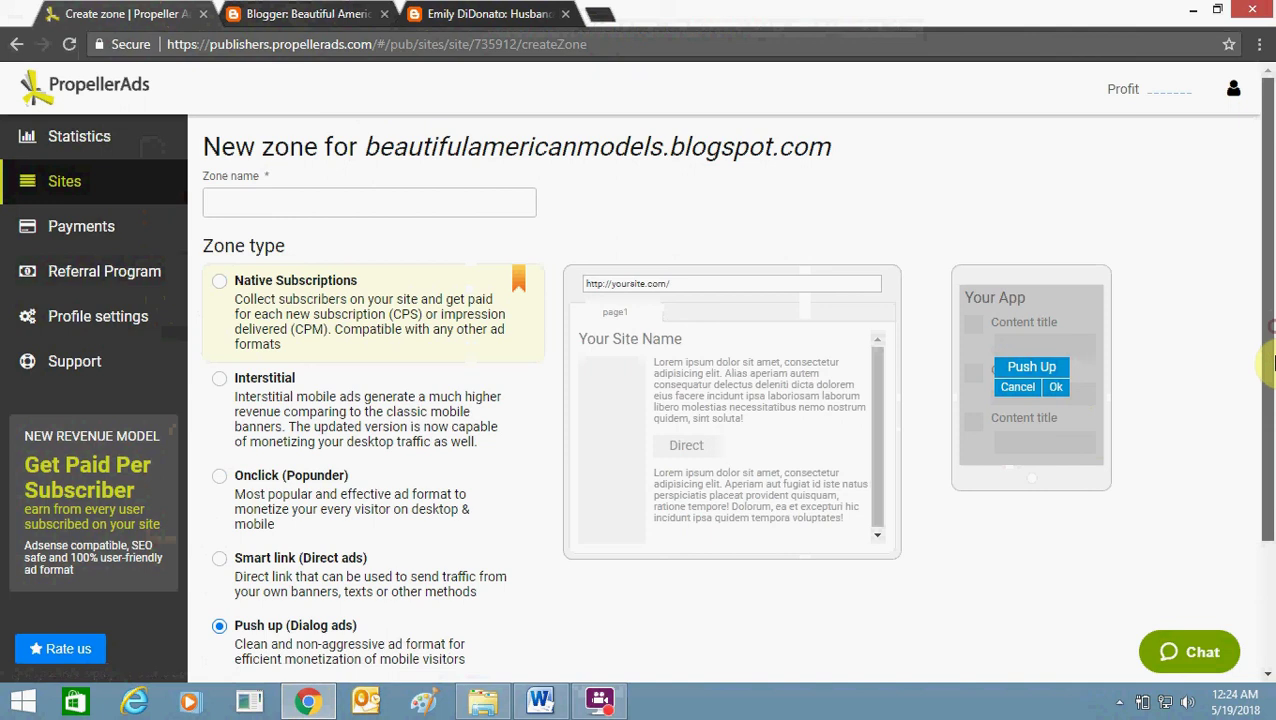
{"action": "left_click_drag", "start_coordinate": [1266, 325], "coordinate": [1272, 403]}
{"action": "scroll", "coordinate": [1262, 350], "scroll_direction": "up", "scroll_amount": 2}
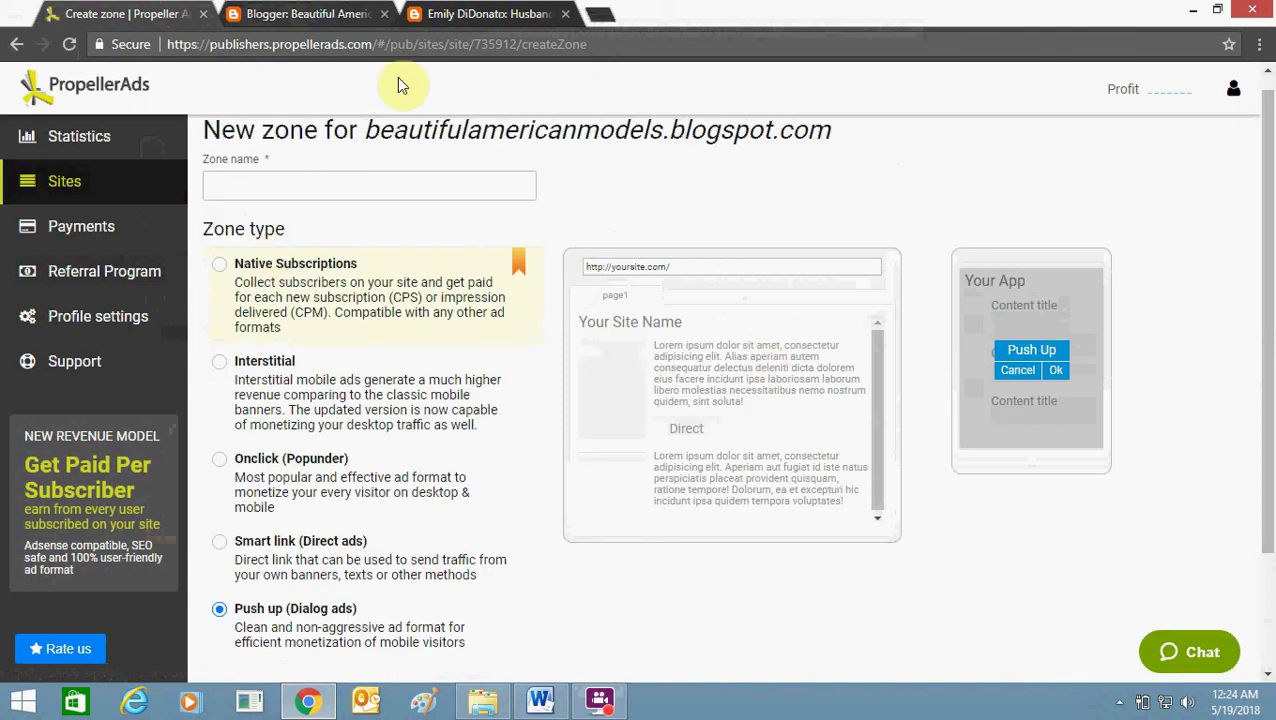
Step: View the blog post with the six-tile PropellerAds interstitial overlay
{"action": "left_click", "coordinate": [445, 14]}
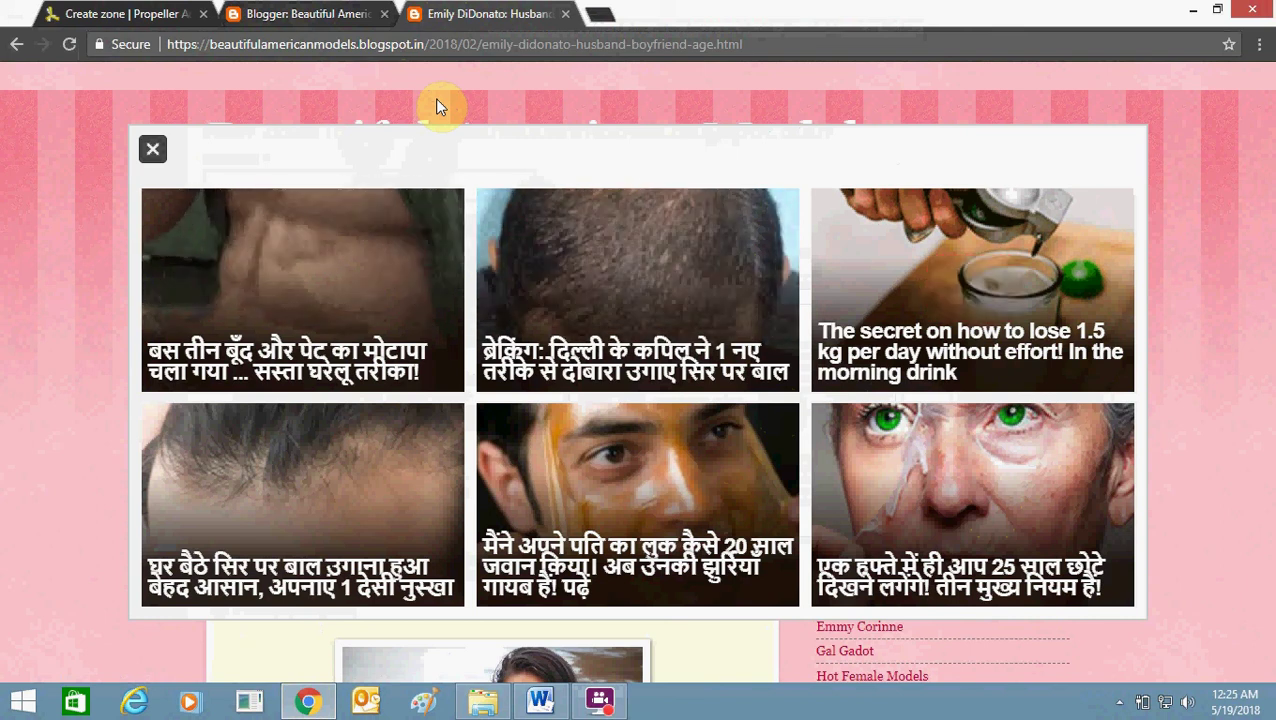
Step: Return to the Push up (Dialog ads) new-zone form and scroll down to its Create zone button
{"action": "left_click", "coordinate": [158, 10]}
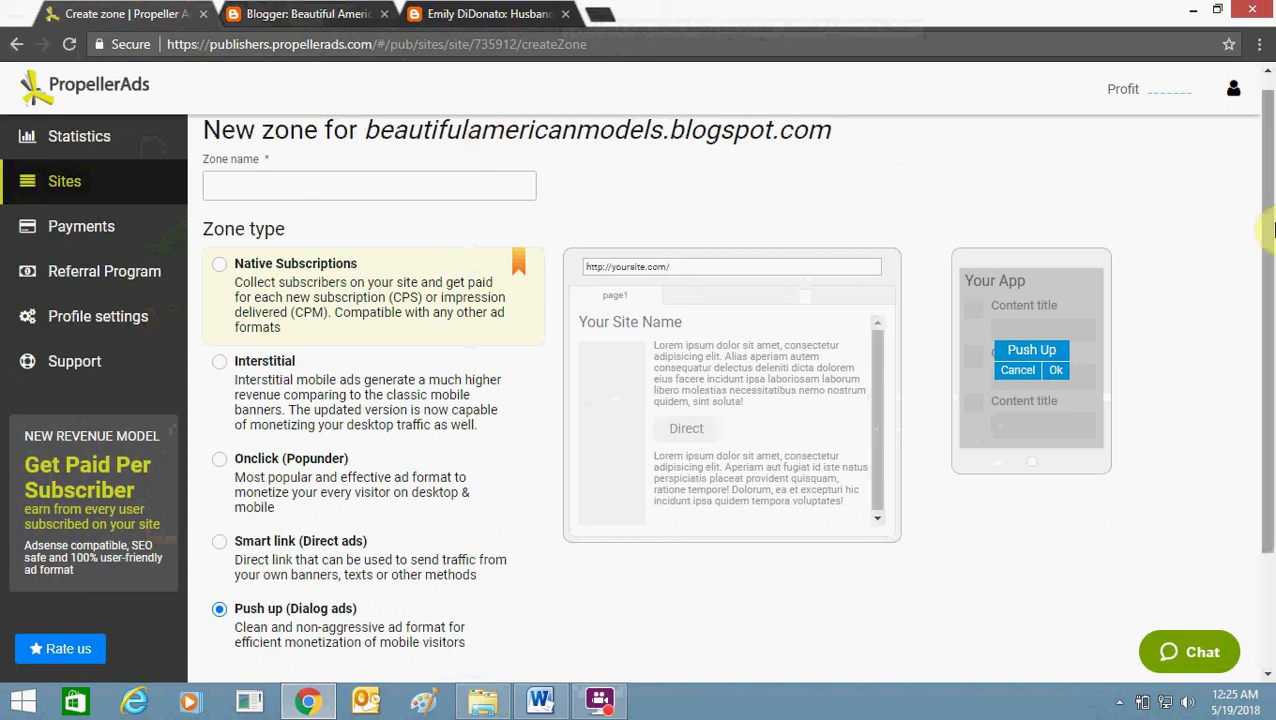
{"action": "left_click_drag", "start_coordinate": [1266, 222], "coordinate": [1272, 365]}
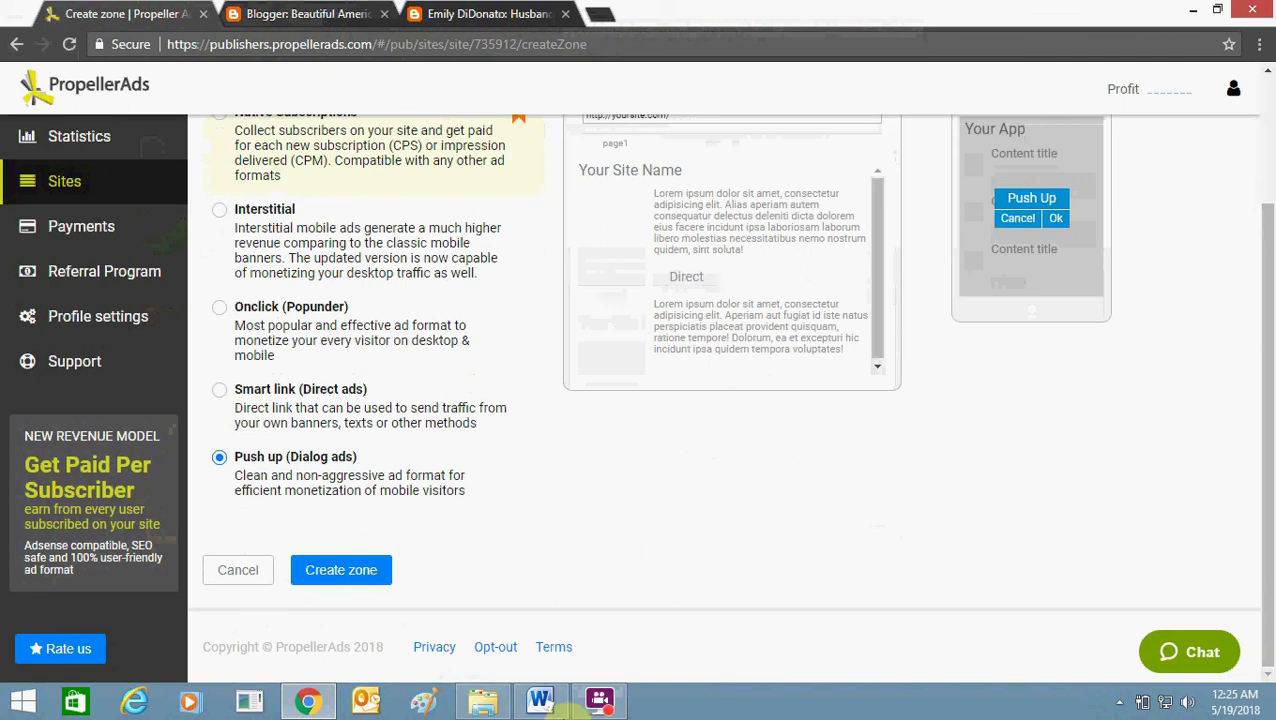
{"action": "left_click", "coordinate": [599, 700]}
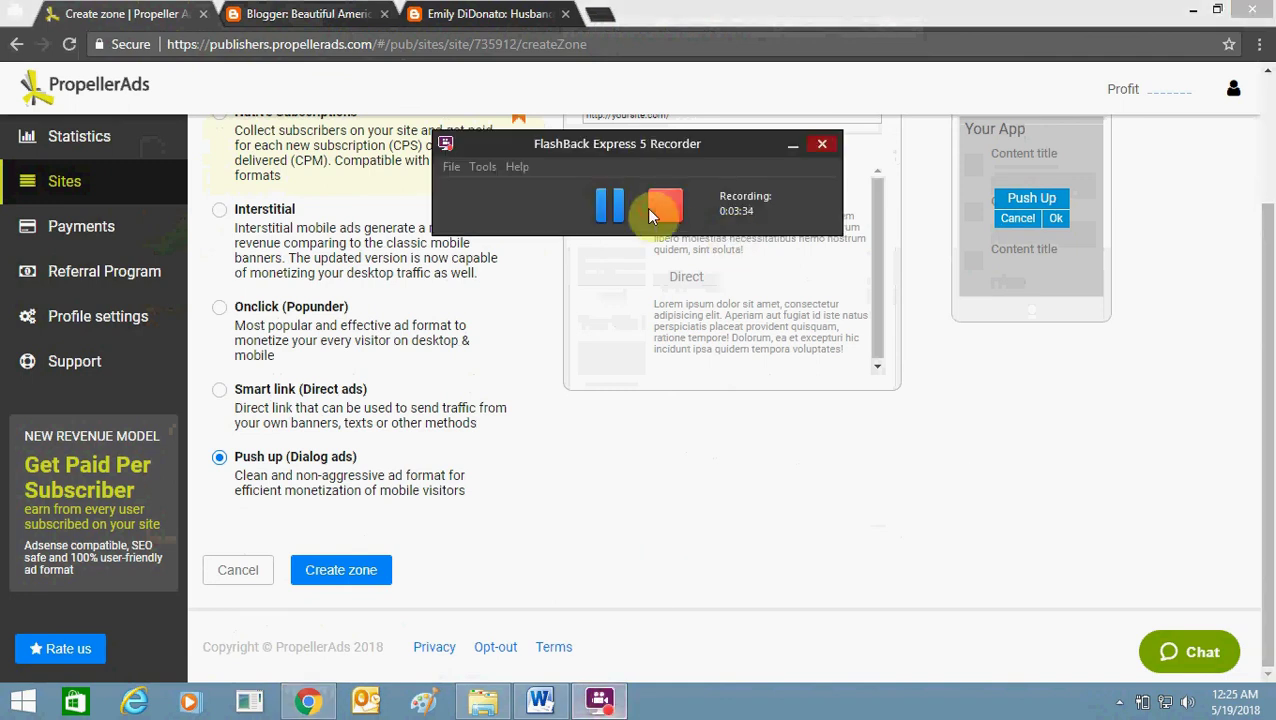